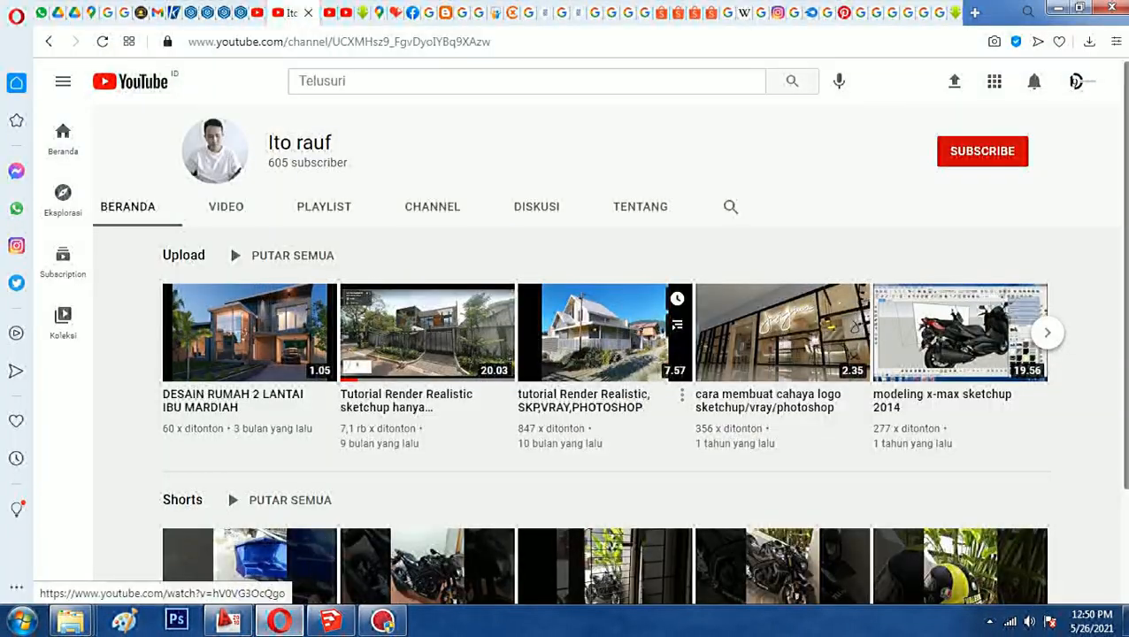
- Show the channel's uploaded videos, subscribe to the channel and set its notifications to Semua
click(225, 207)
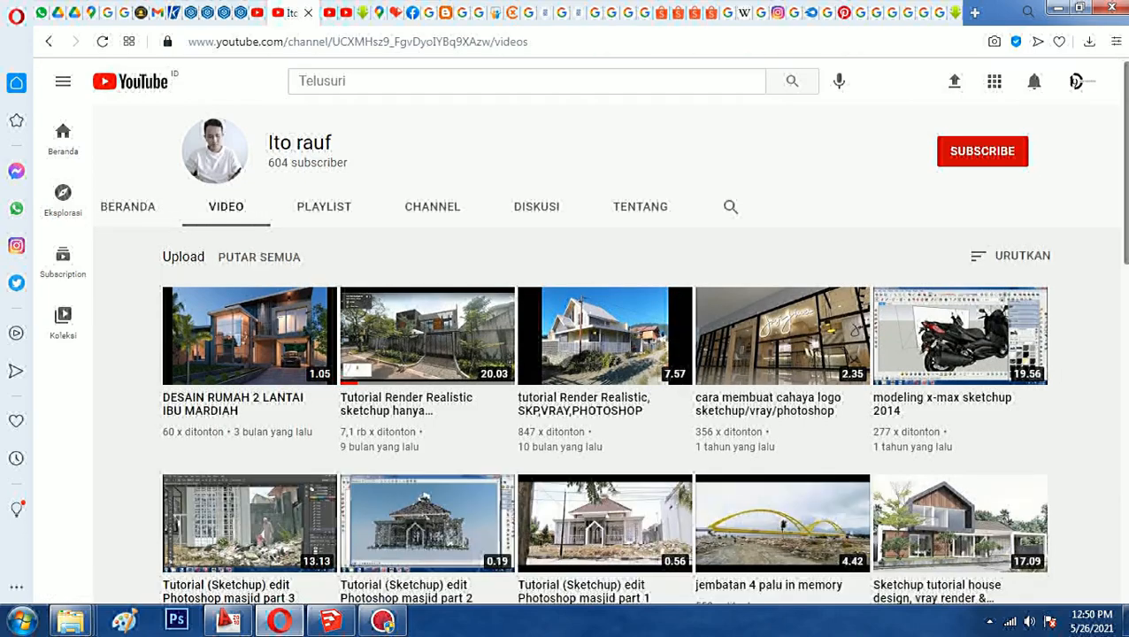
click(982, 151)
click(1015, 150)
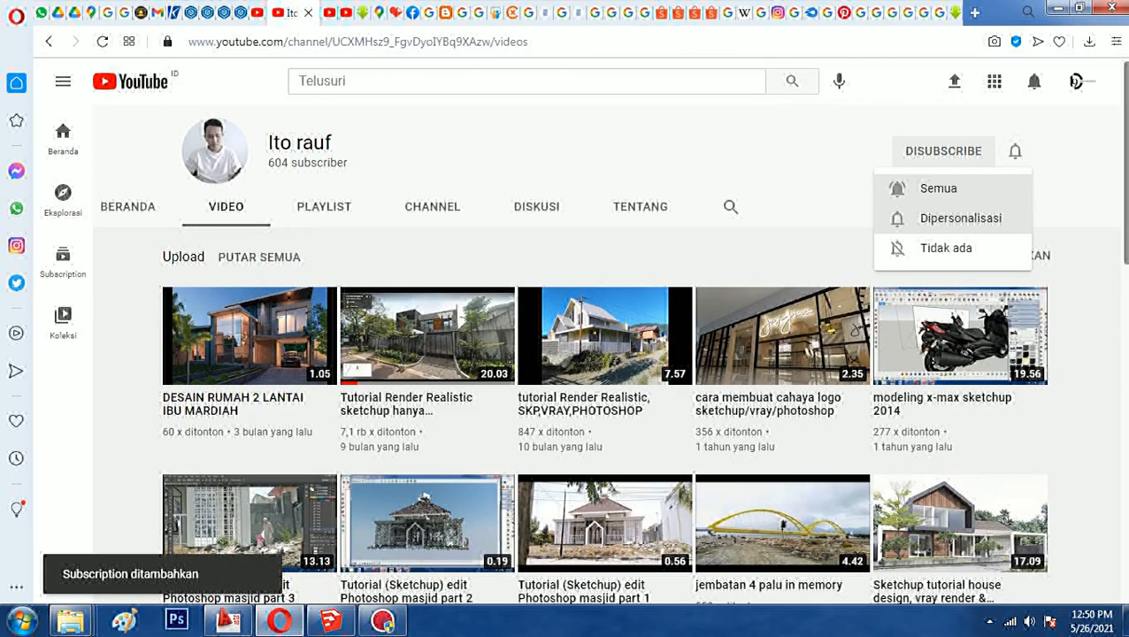
click(938, 188)
- Open the video "tutorial Render Realistic, SKP,VRAY,PHOTOSHOP", like it and look through its comments
click(605, 337)
click(423, 443)
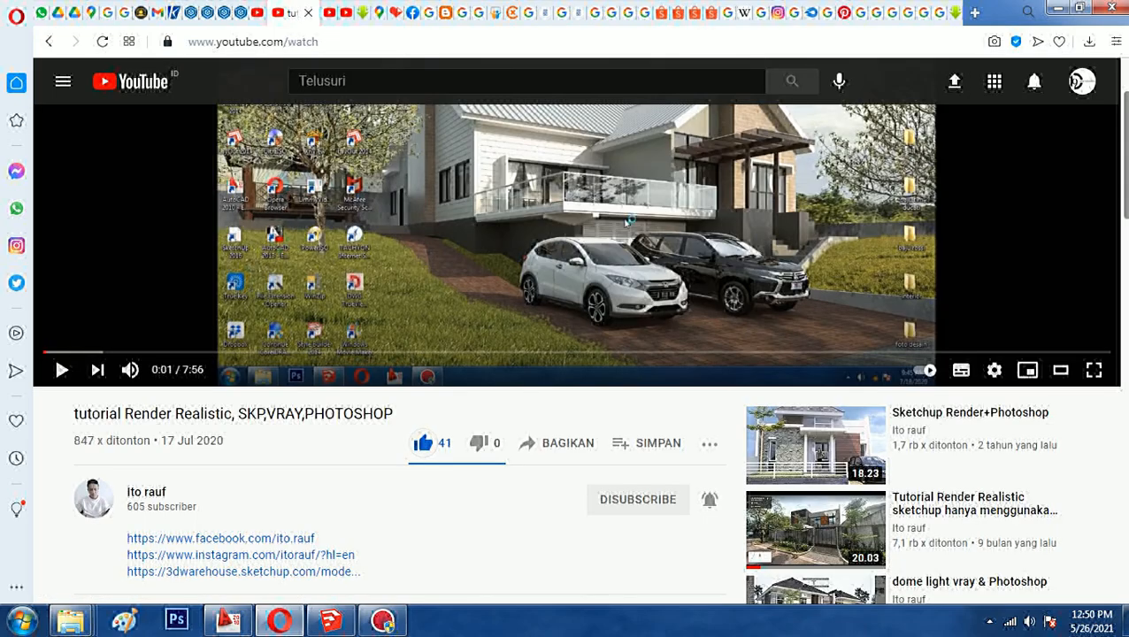
scroll(566, 354, down, 1)
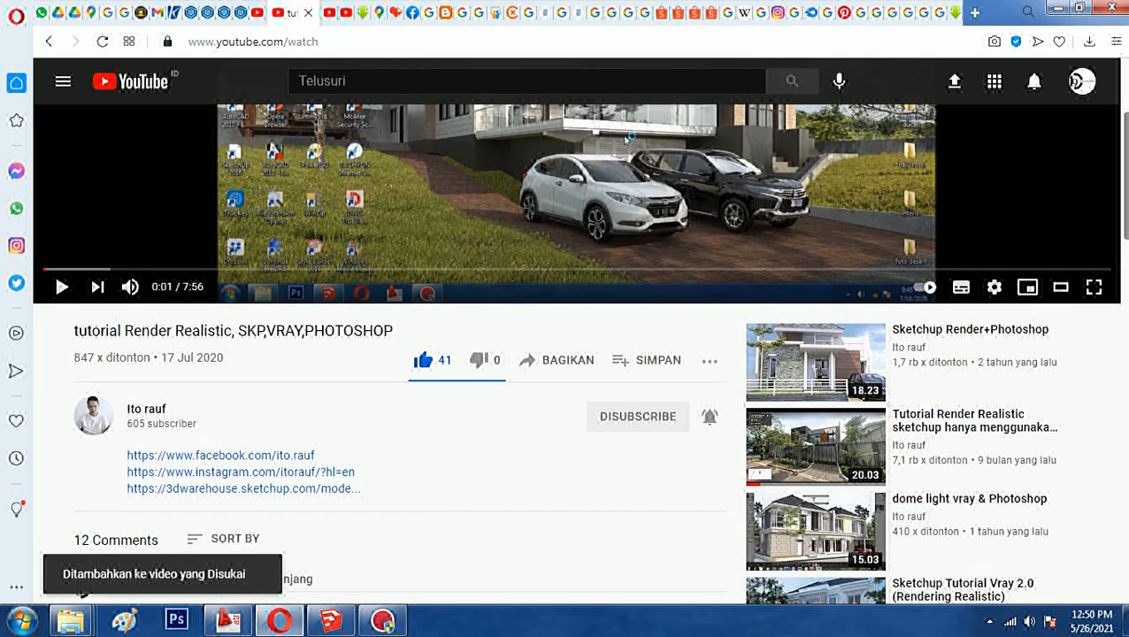
scroll(575, 354, down, 2)
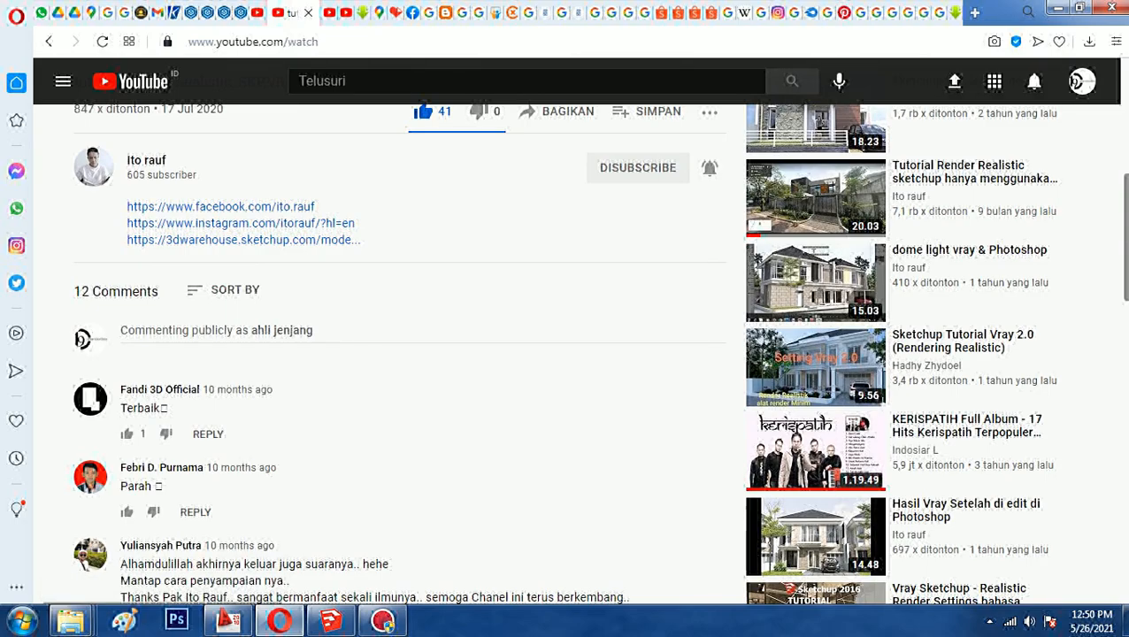
scroll(566, 353, up, 2)
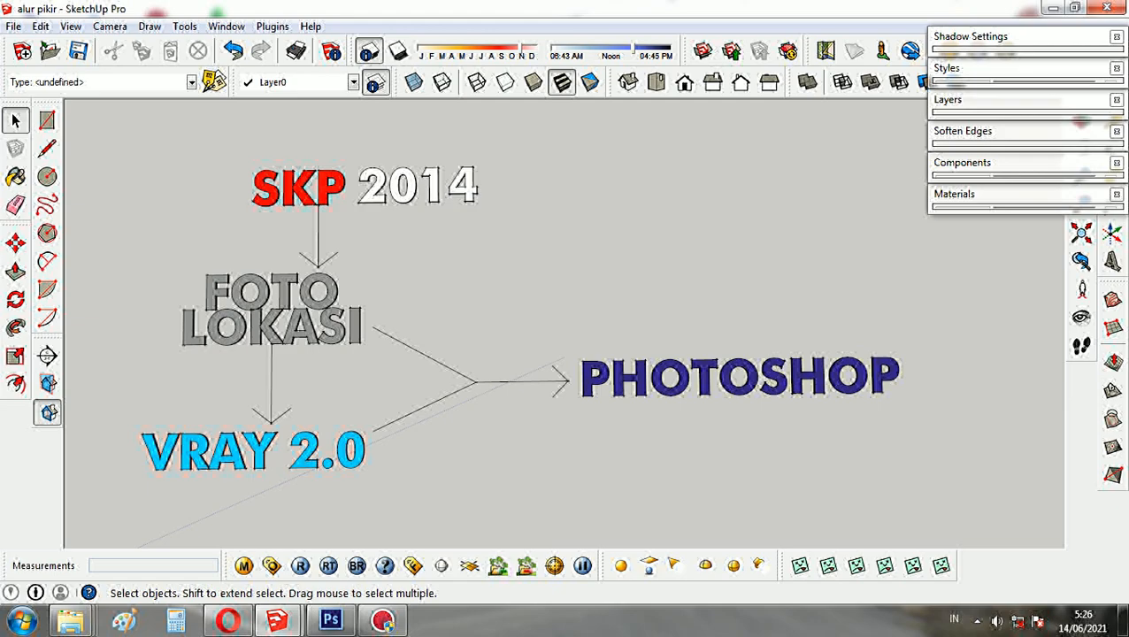
- Highlight the workflow diagram's stages in order: SKP 2014, FOTO LOKASI, VRAY 2.0 and PHOTOSHOP
click(366, 186)
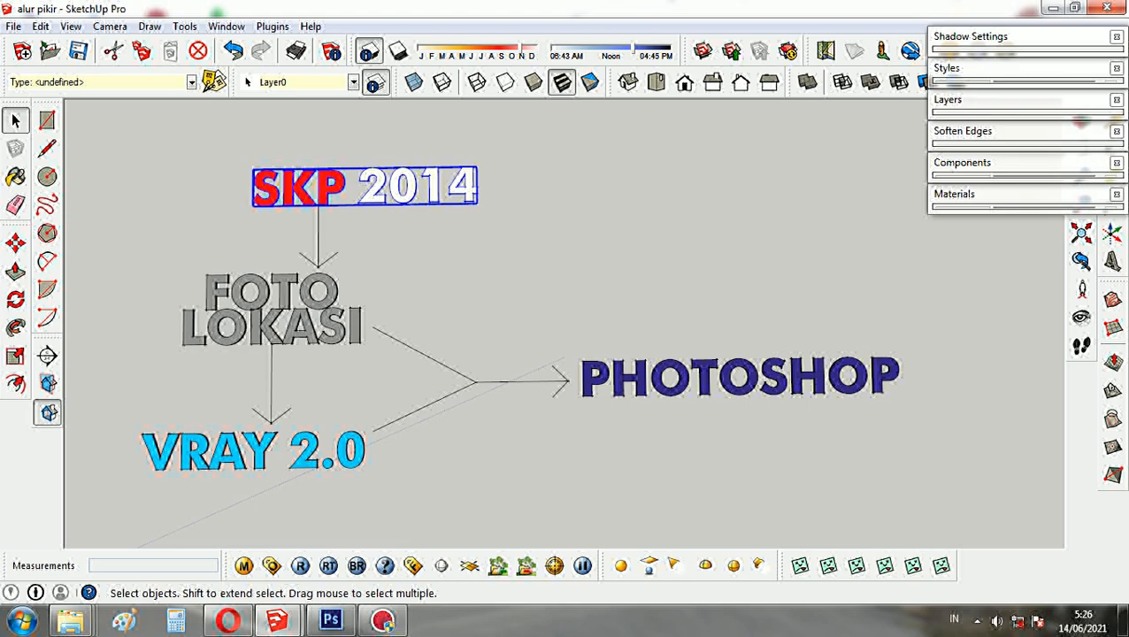
triple_click(319, 235)
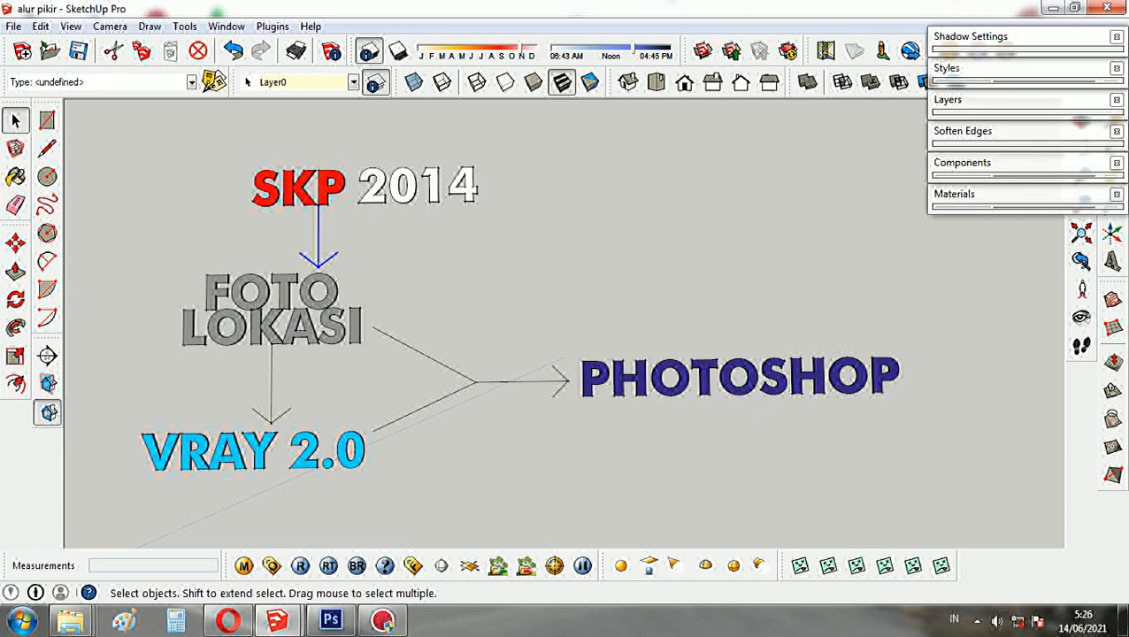
click(274, 311)
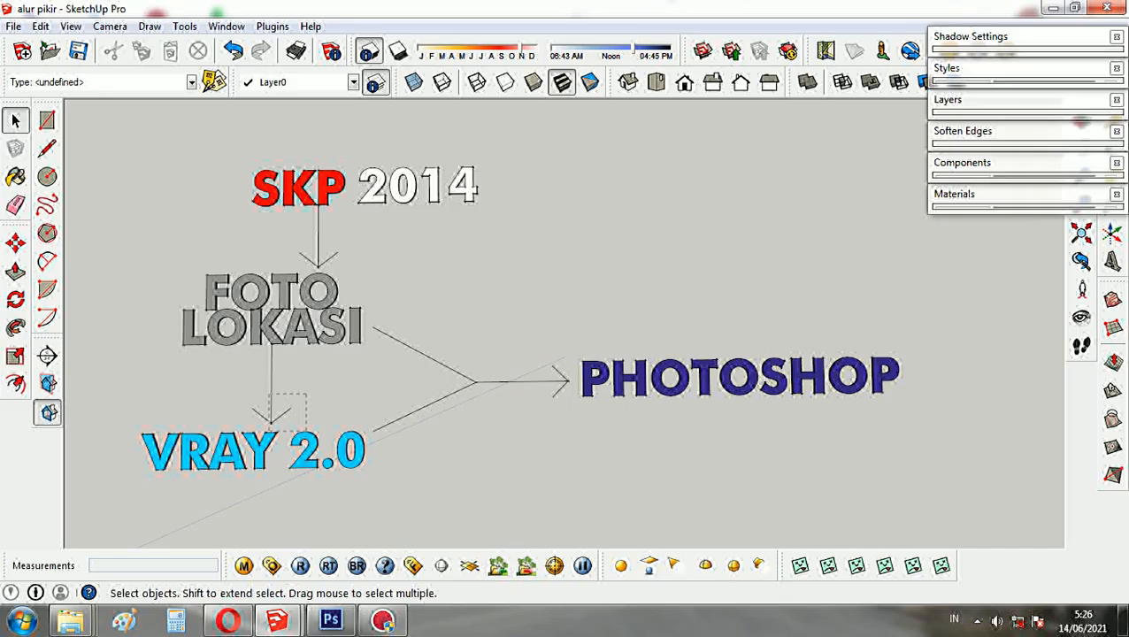
drag(306, 394, 233, 454)
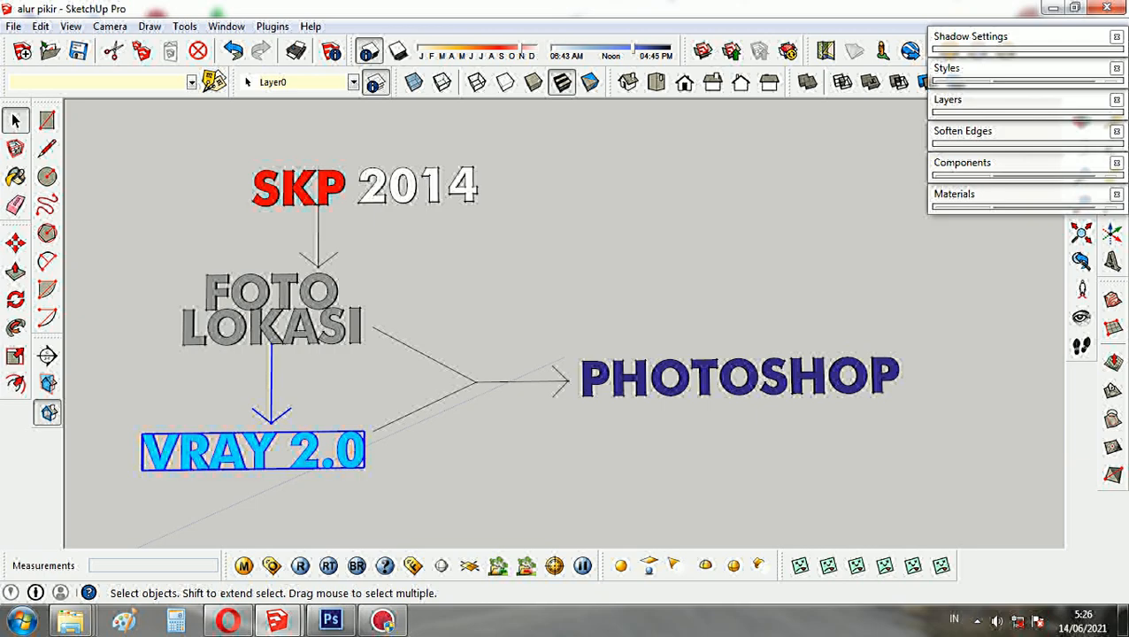
click(272, 326)
shift+click(255, 449)
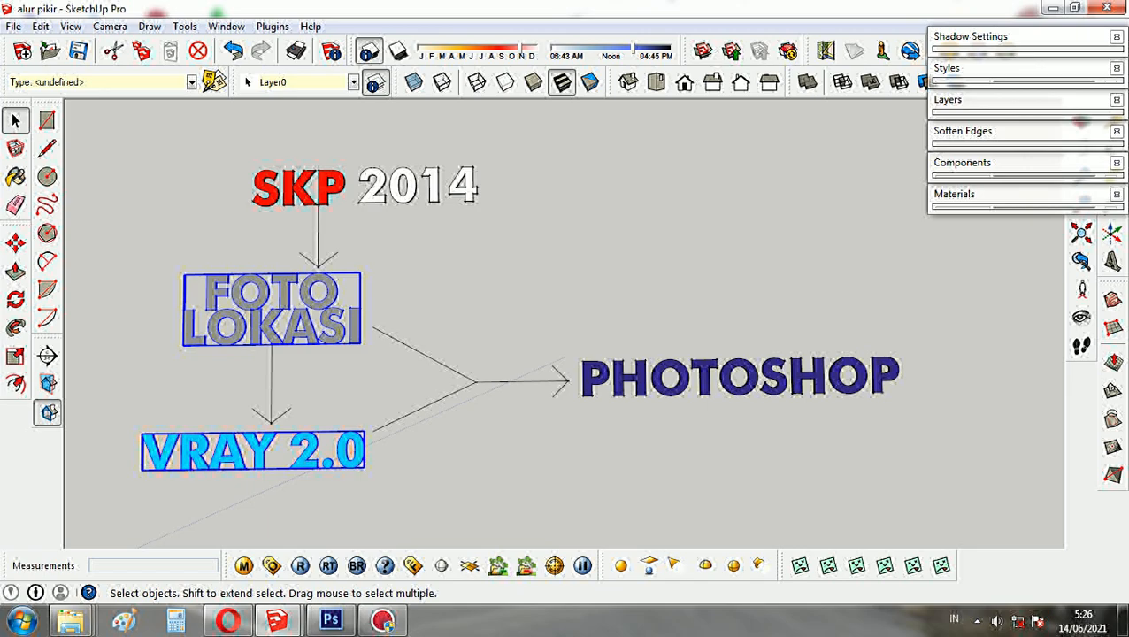
shift+click(707, 378)
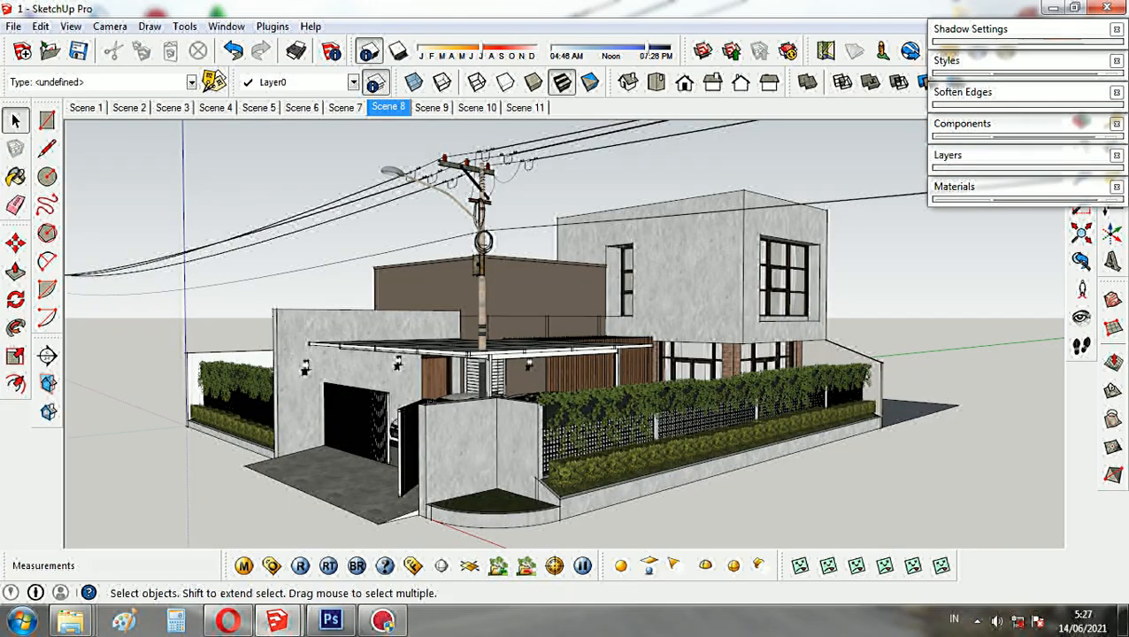
- Examine the house model in file 1 in SketchUp and browse the account's uploaded models on 3D Warehouse
mouse_move(477, 344)
middle_down()
mouse_move(845, 351)
mouse_move(689, 353)
mouse_move(588, 387)
mouse_move(482, 533)
mouse_move(442, 543)
middle_up()
scroll(477, 336, down, 3)
scroll(460, 354, up, 3)
scroll(818, 350, down, 3)
scroll(548, 266, up, 3)
mouse_move(548, 265)
middle_down()
mouse_move(398, 248)
mouse_move(743, 259)
middle_up()
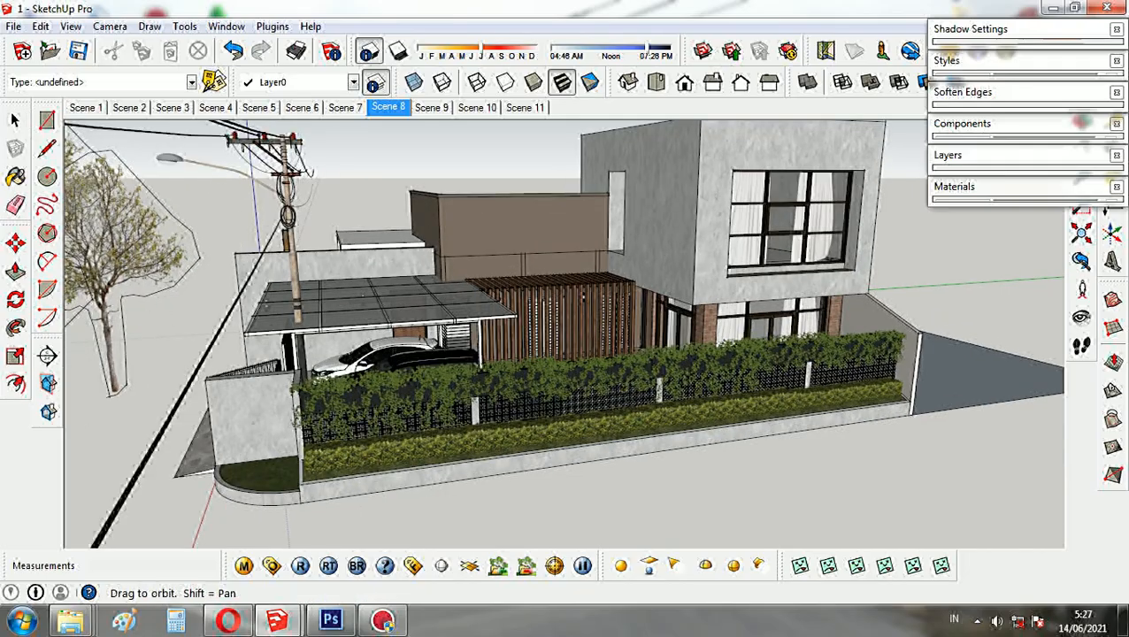
middle_drag(743, 260, 796, 262)
mouse_move(549, 305)
middle_down()
mouse_move(584, 323)
mouse_move(566, 314)
middle_up()
scroll(583, 323, down, 1)
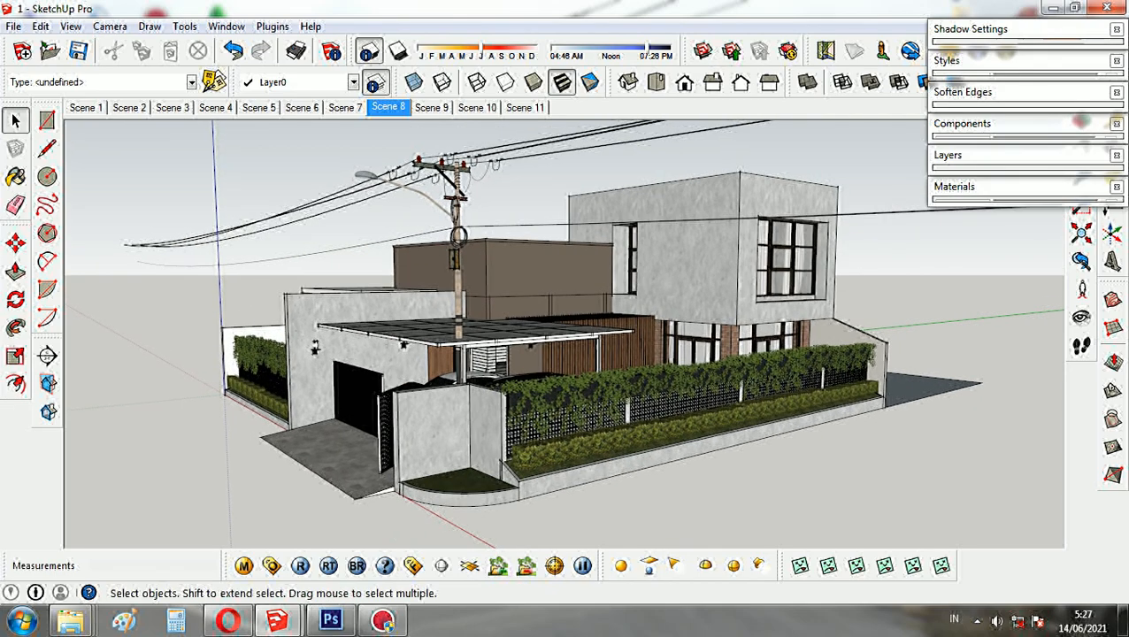
click(960, 61)
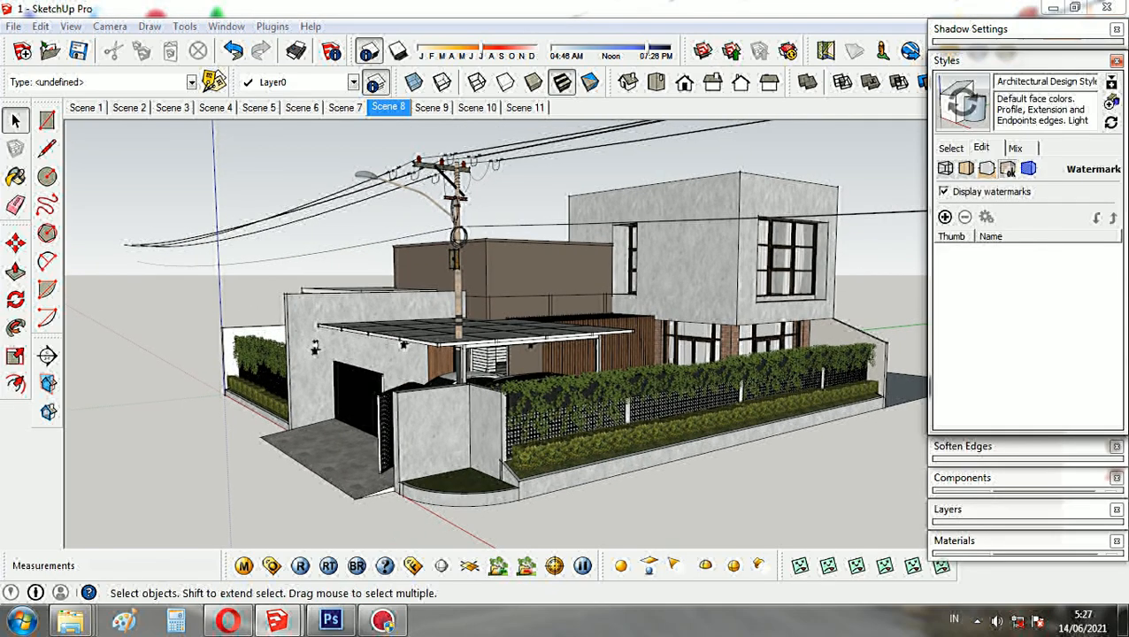
click(945, 217)
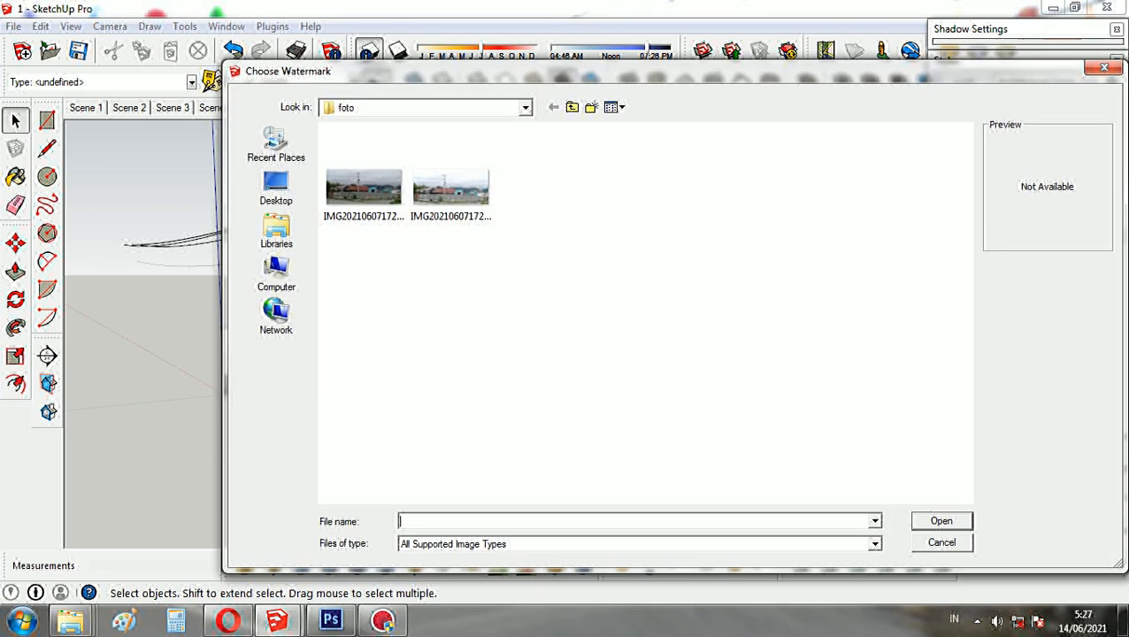
click(364, 187)
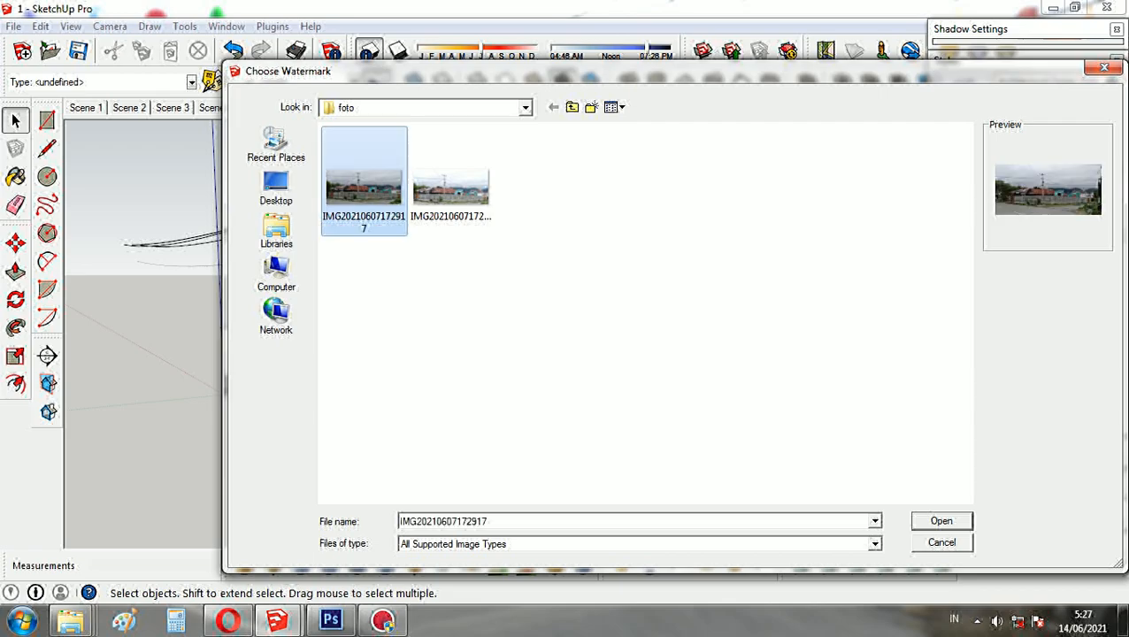
click(941, 521)
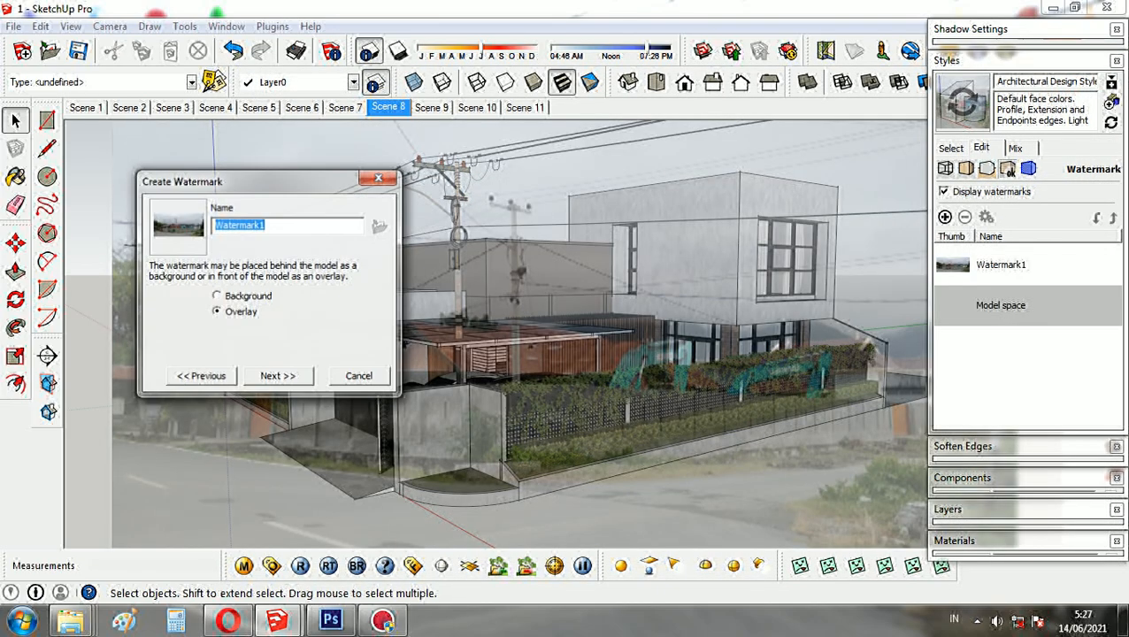
- Create the photo watermark as a background, positioned in the screen at maximum scale without a mask
click(217, 297)
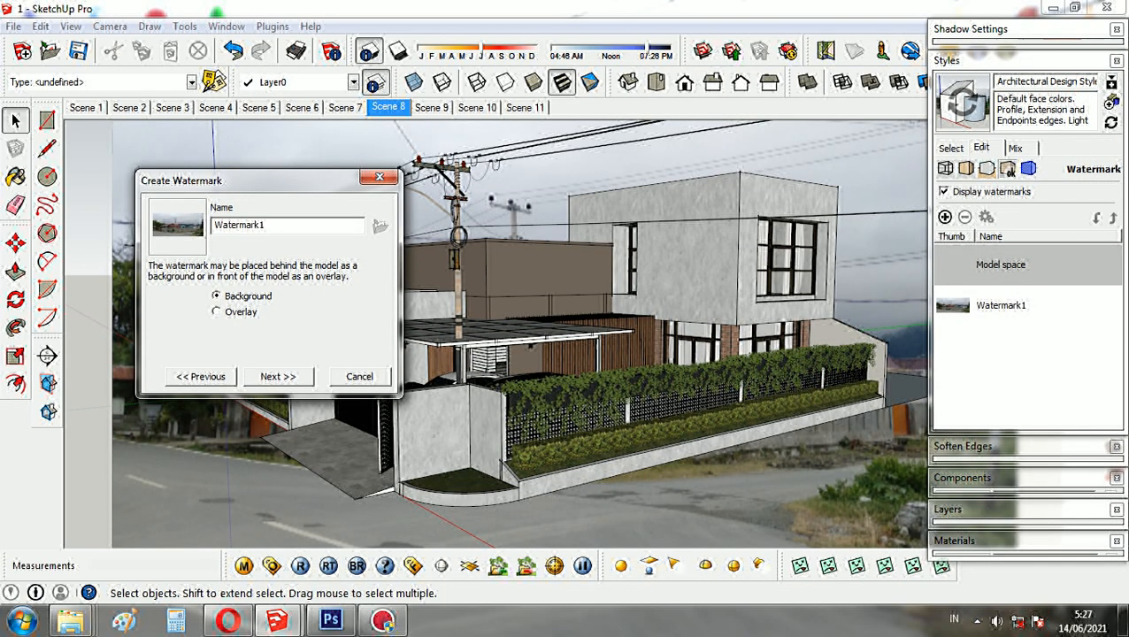
click(278, 376)
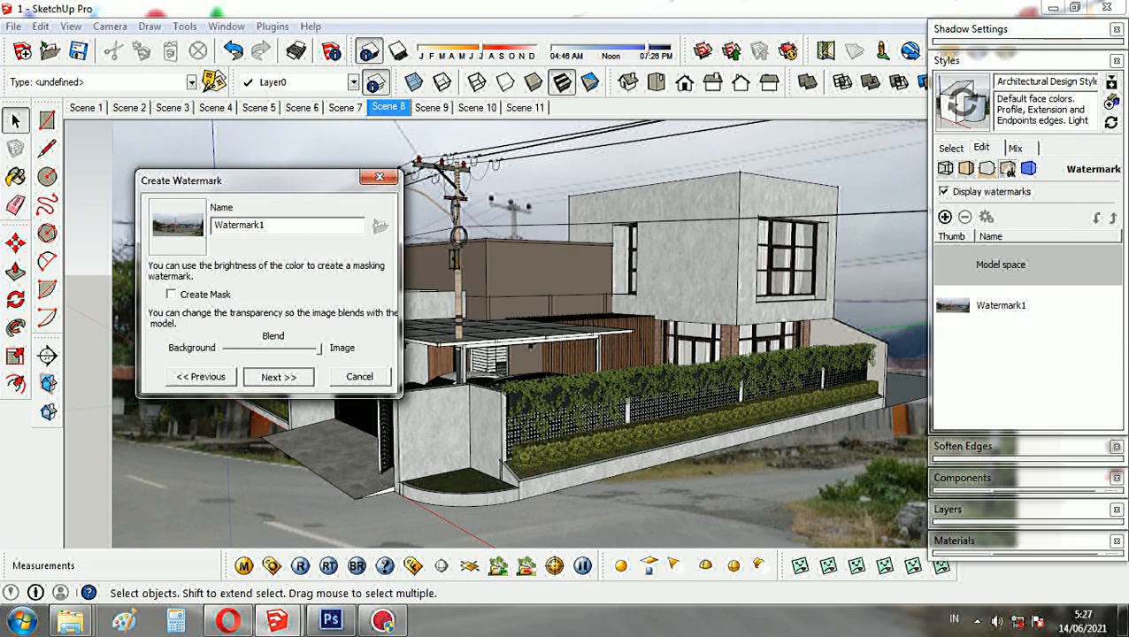
click(278, 376)
click(155, 318)
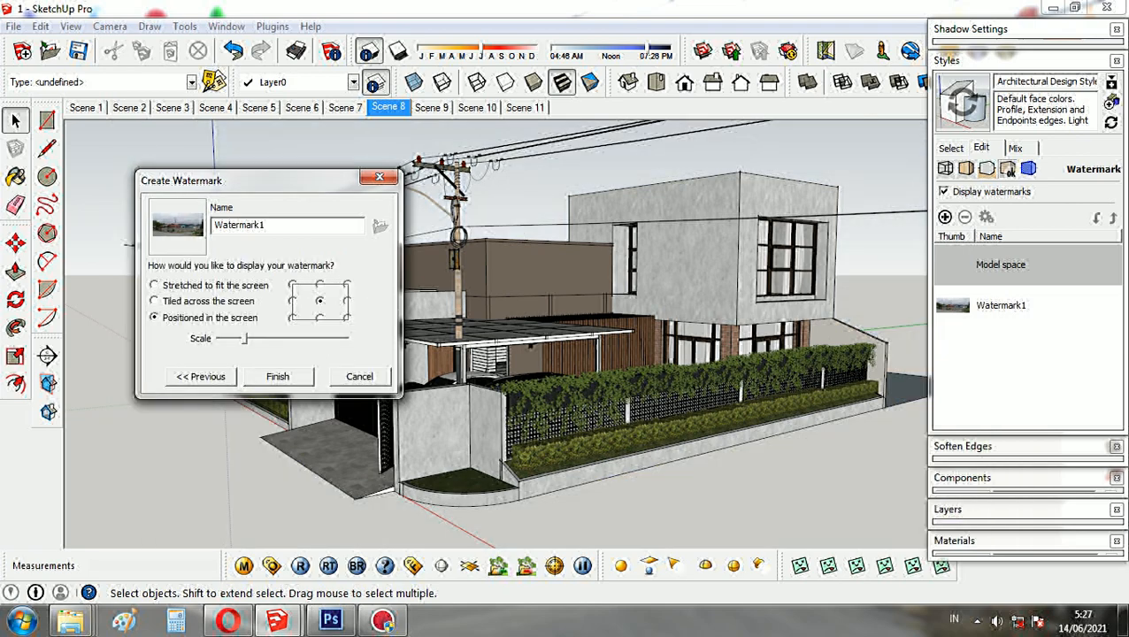
drag(245, 338, 348, 338)
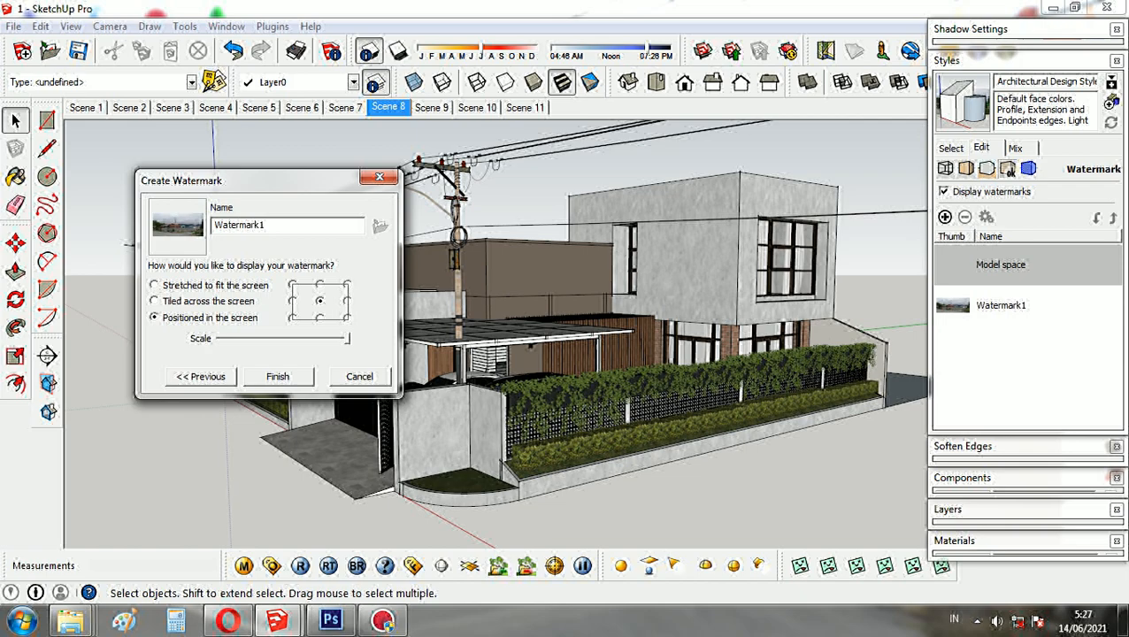
click(278, 375)
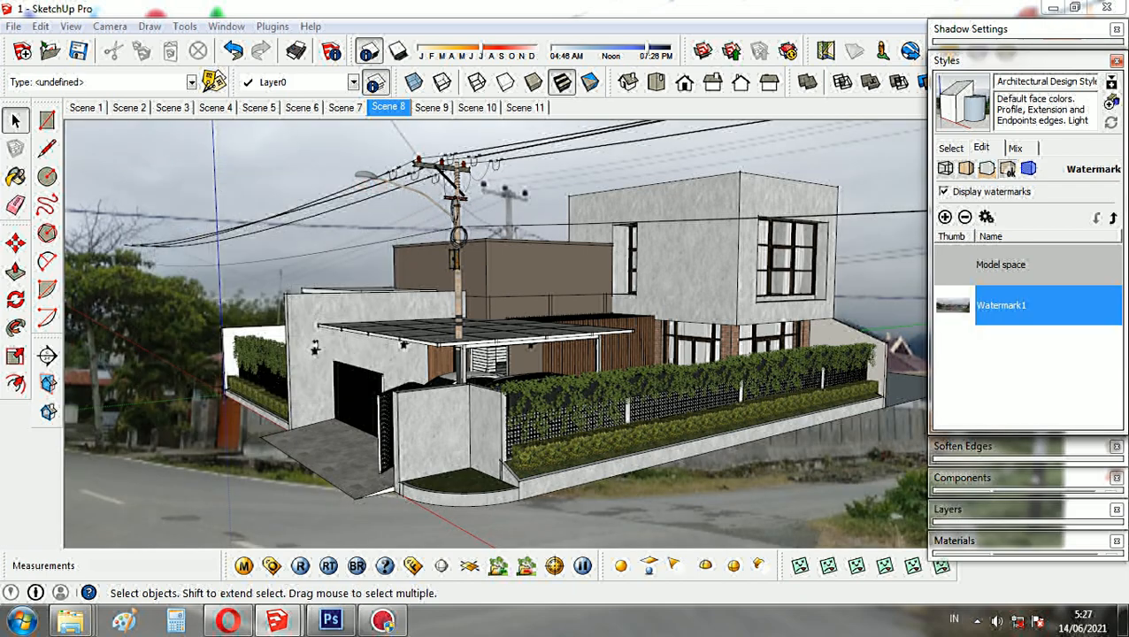
- Align the view of the house with the road and site in the background photo and save it as a new scene
middle_drag(314, 348, 307, 374)
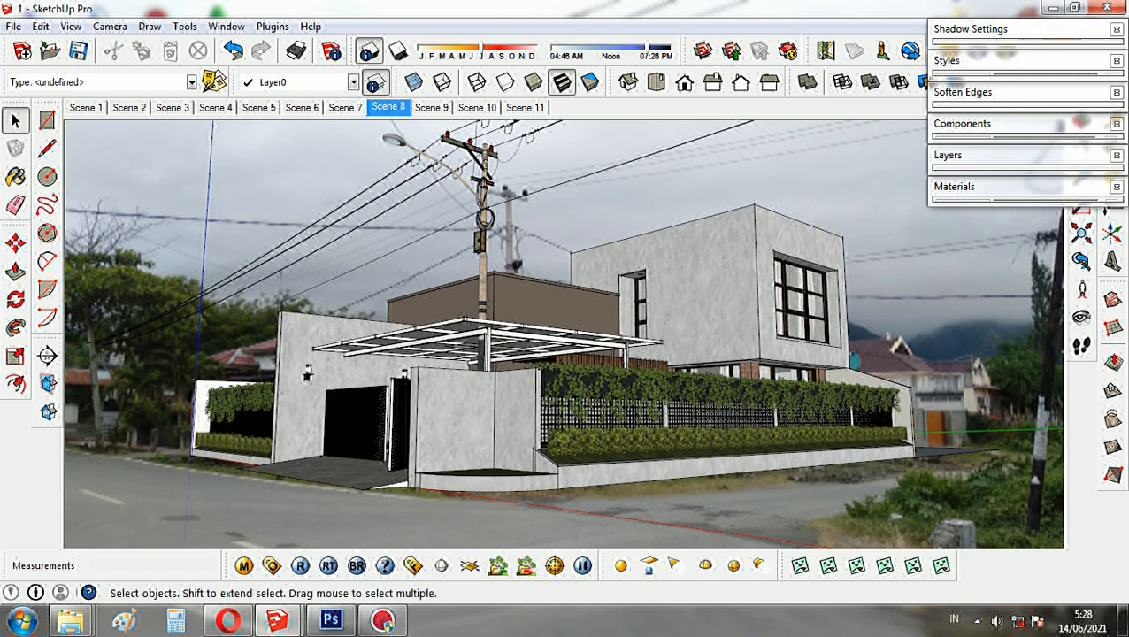
scroll(610, 389, up, 1)
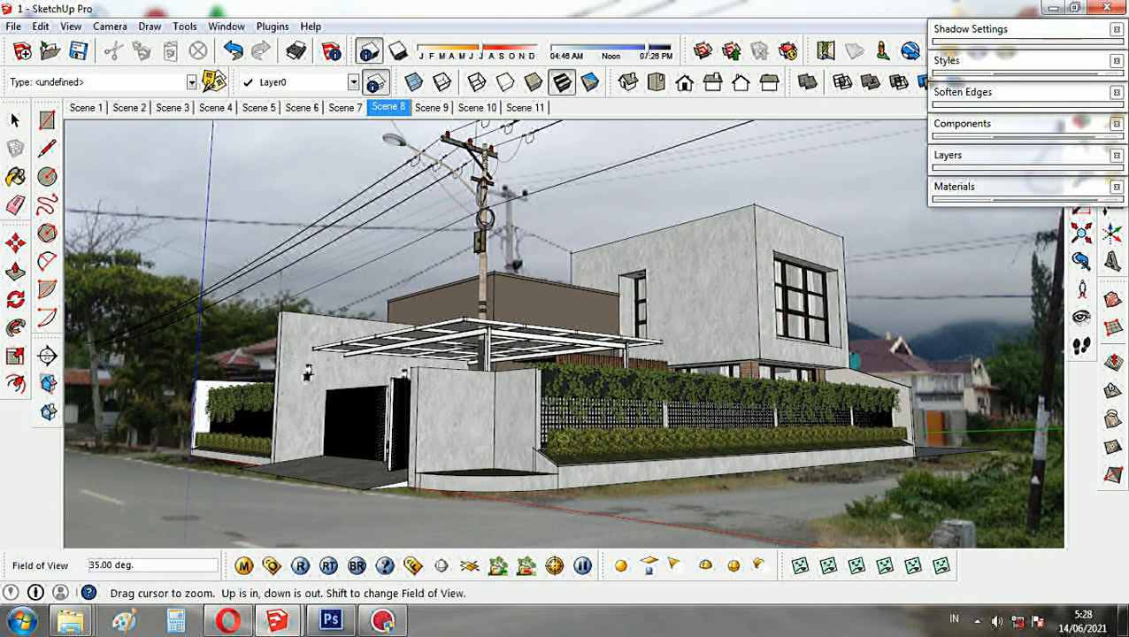
middle_drag(610, 389, 653, 387)
scroll(653, 388, down, 1)
right_click(531, 107)
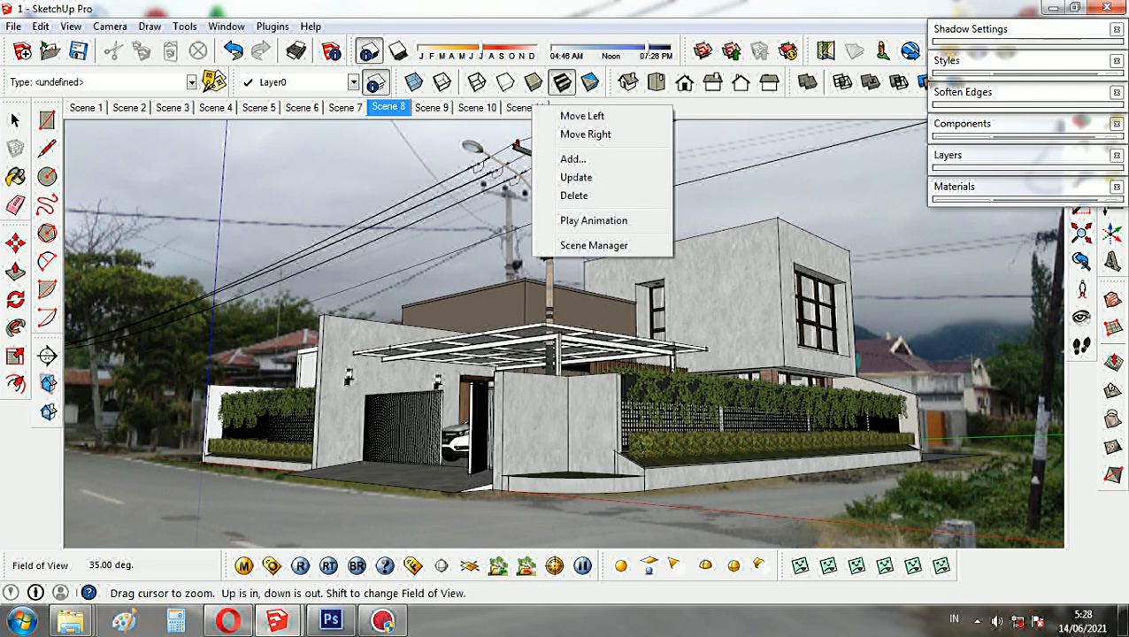
click(573, 159)
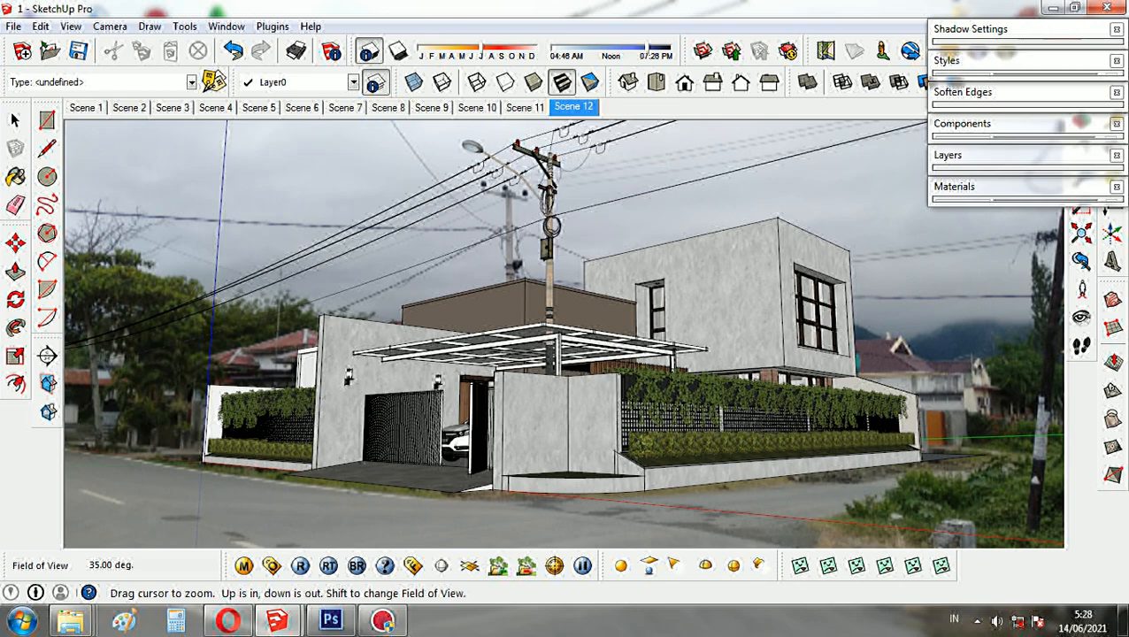
- View the house from its hedge side and restore the photo-matched view of Scene 12
middle_drag(531, 380, 673, 398)
middle_drag(566, 327, 394, 358)
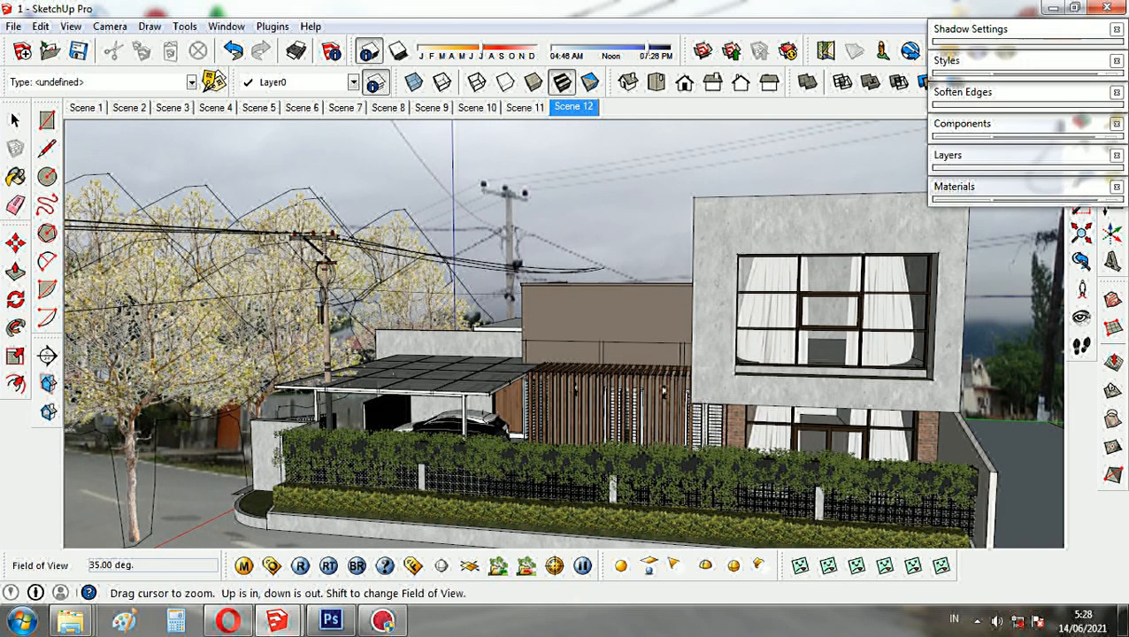
click(573, 107)
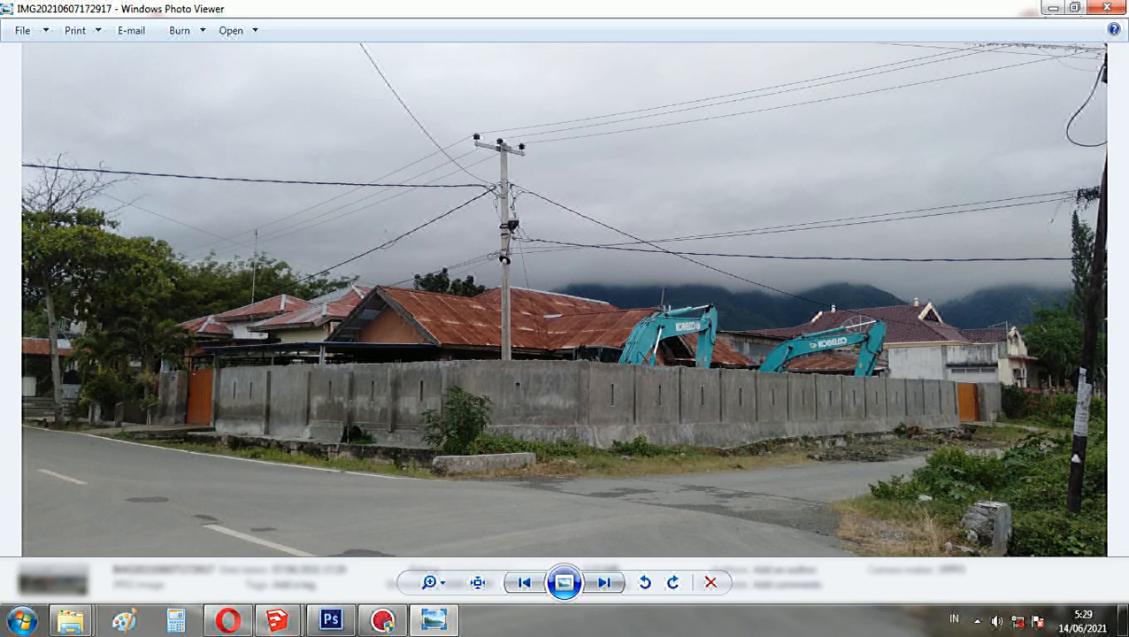
- Return from the original site photo to the SketchUp model and recall Scene 12 to compare the perspectives
mouse_move(277, 619)
click(189, 530)
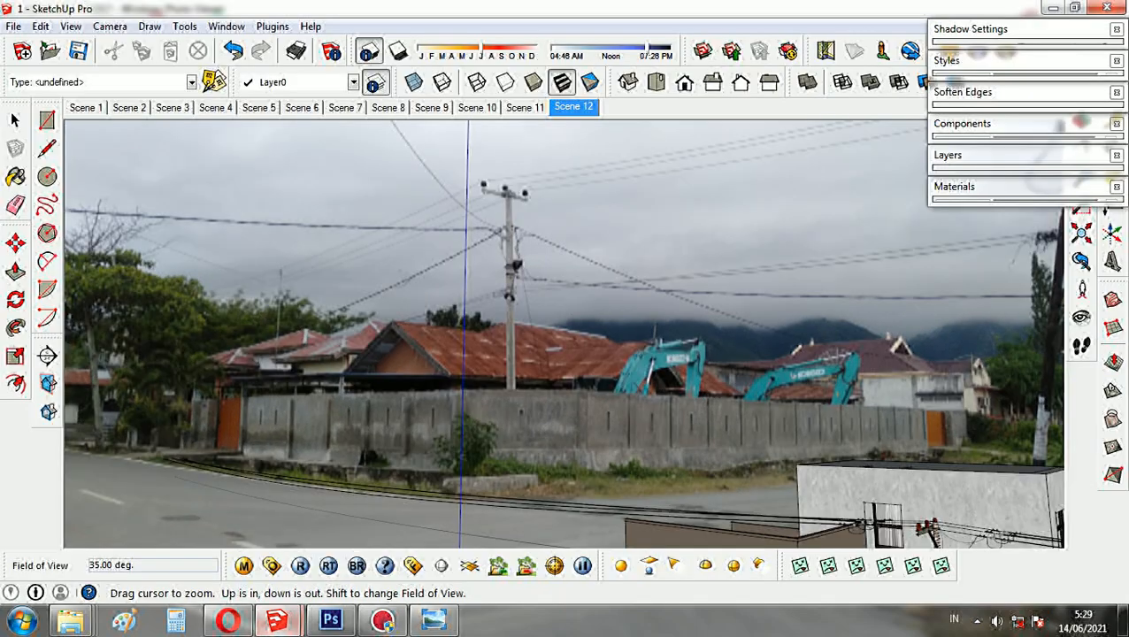
middle_drag(748, 496, 579, 318)
click(573, 107)
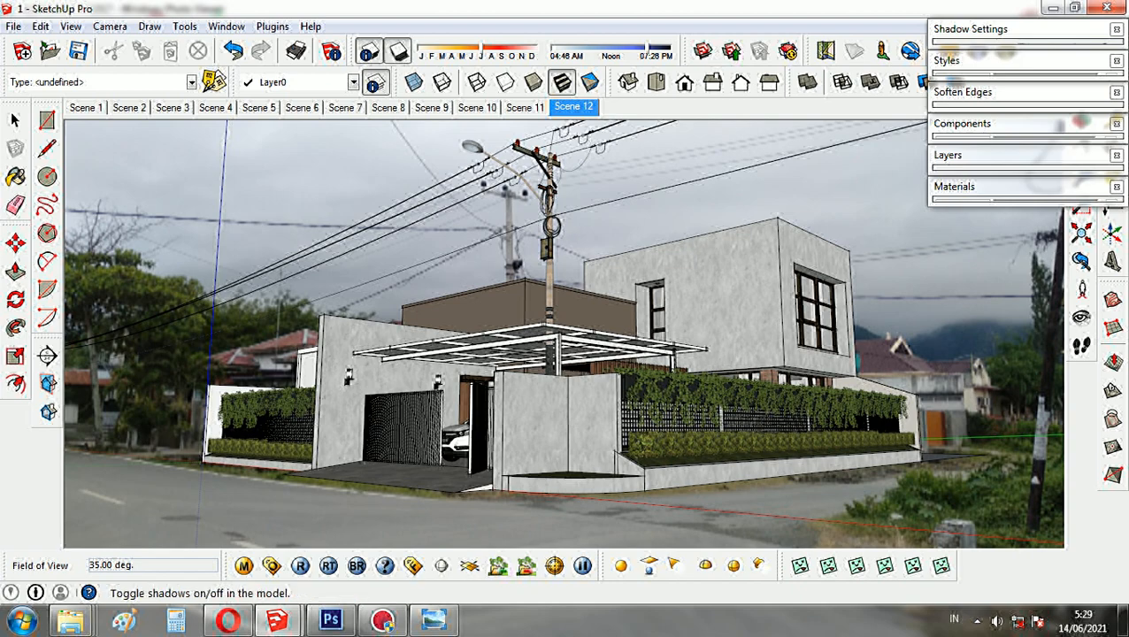
- Turn the model's shadows on for a preview and off again
click(369, 51)
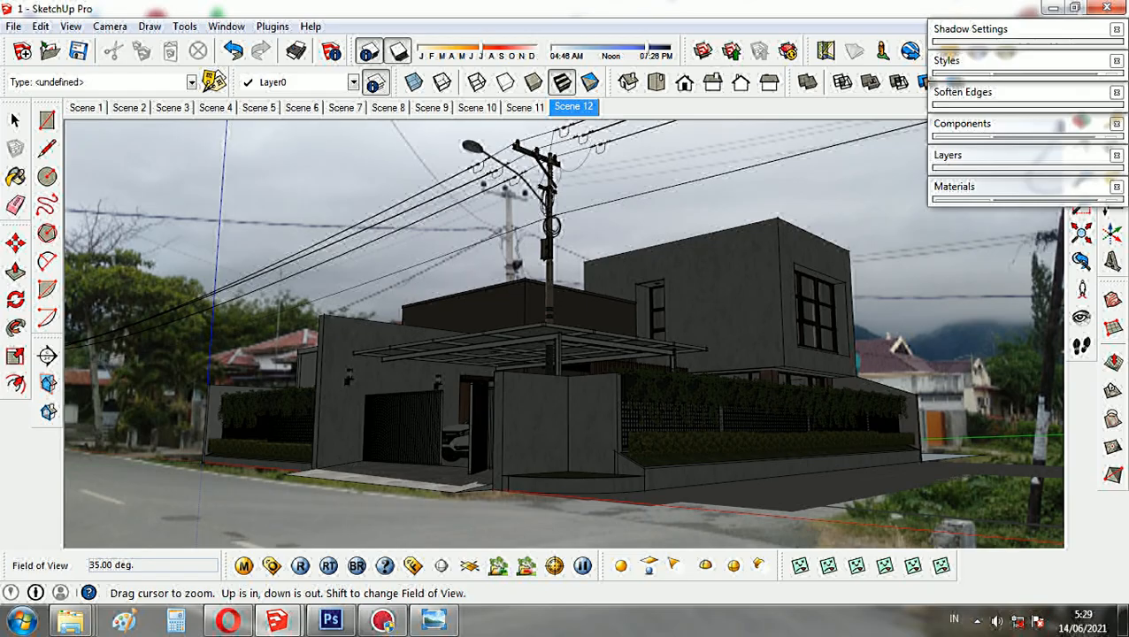
click(397, 50)
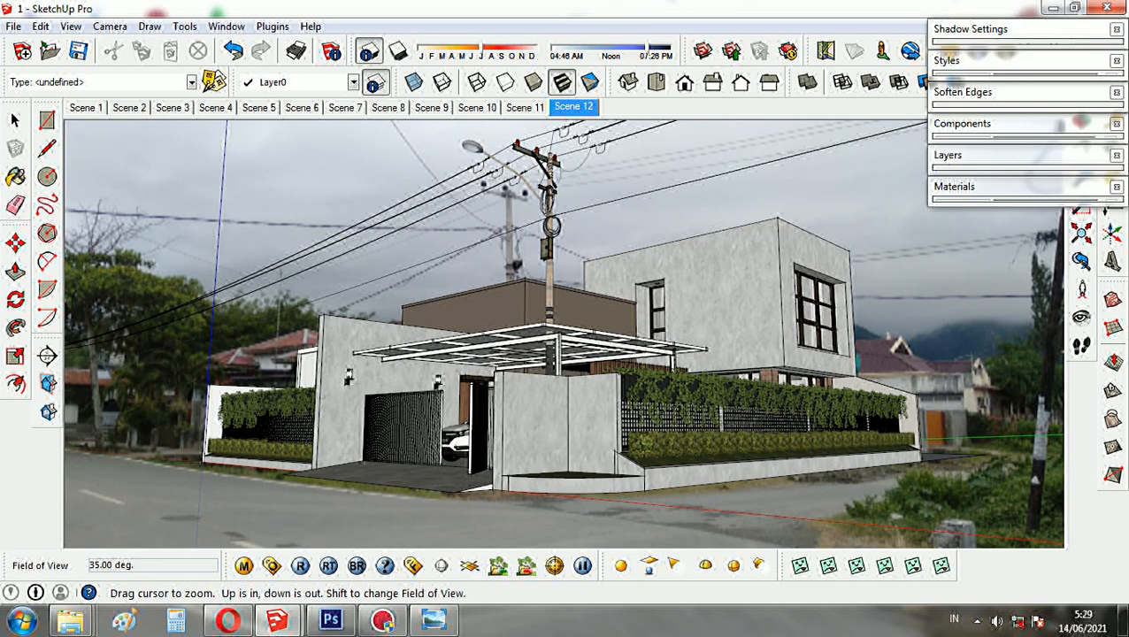
- Add a V-Ray dome light beside the house's hedge wall and move it slightly farther from the building
middle_drag(557, 354, 288, 398)
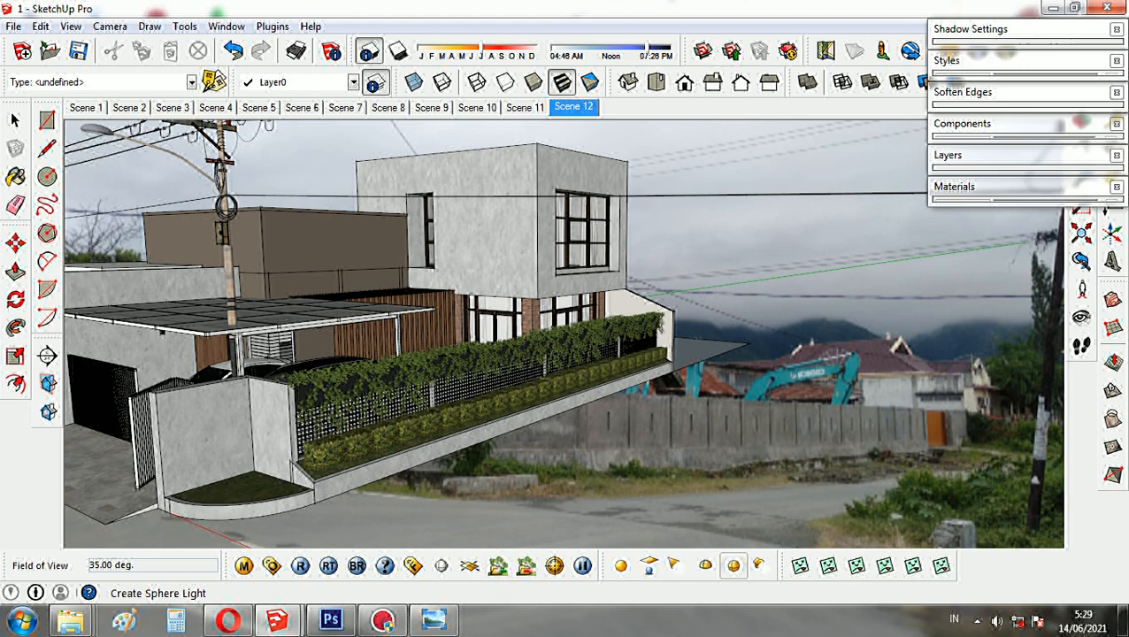
click(705, 564)
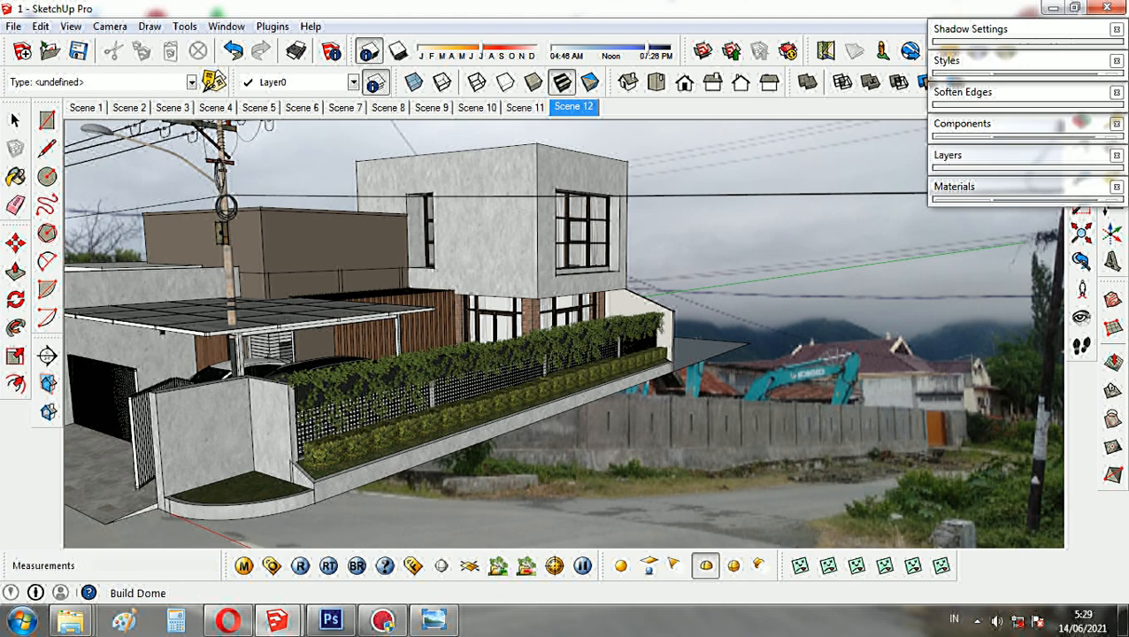
click(759, 404)
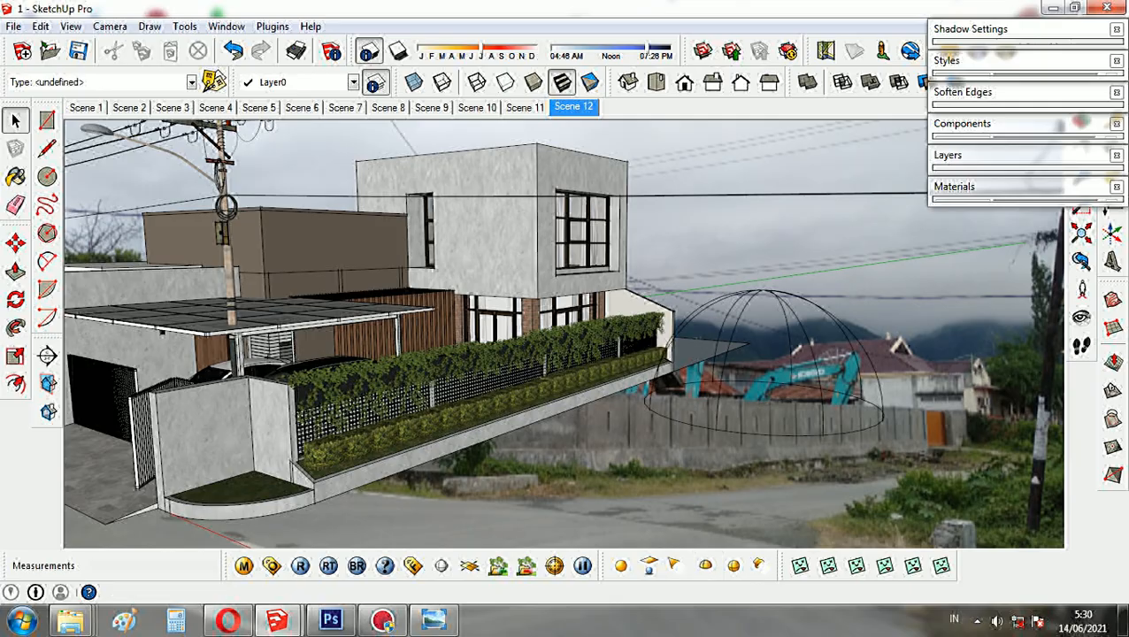
click(815, 381)
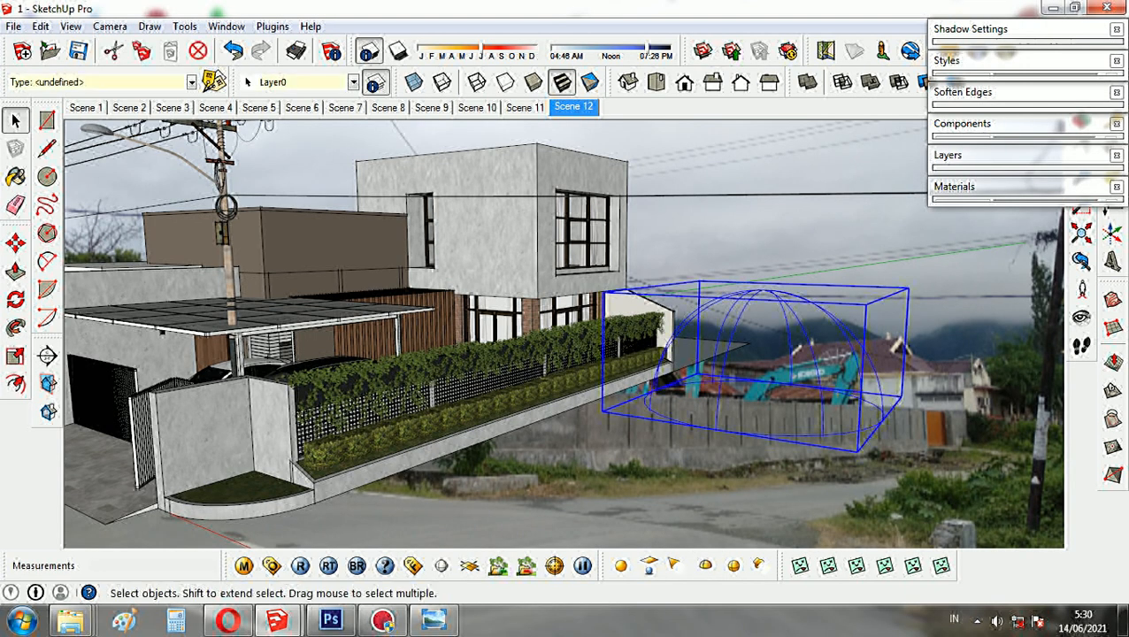
key(m)
click(770, 373)
click(834, 381)
key(space)
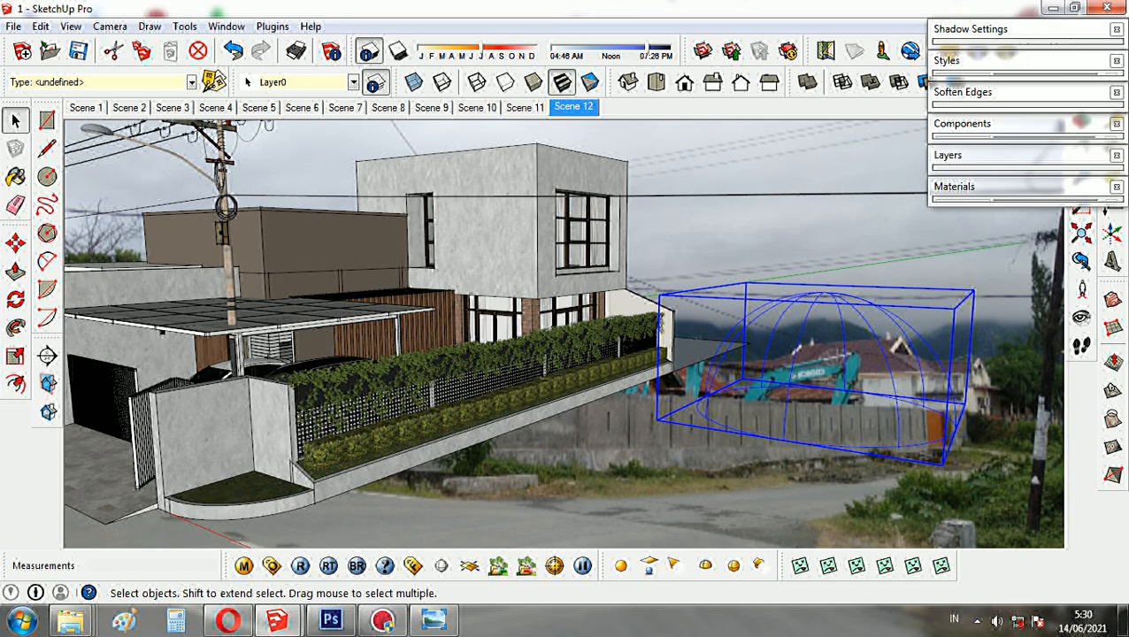
- Set the dome light's intensity to 20 and its color to pure blue (Red 0, Green 0, Blue 255)
right_click(834, 380)
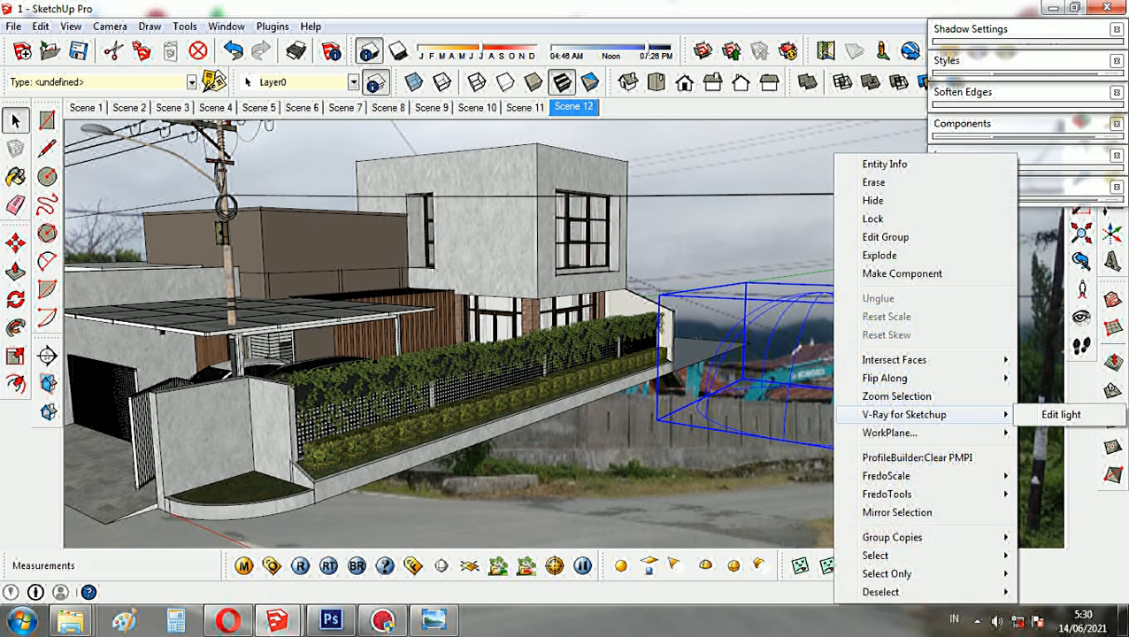
click(1057, 414)
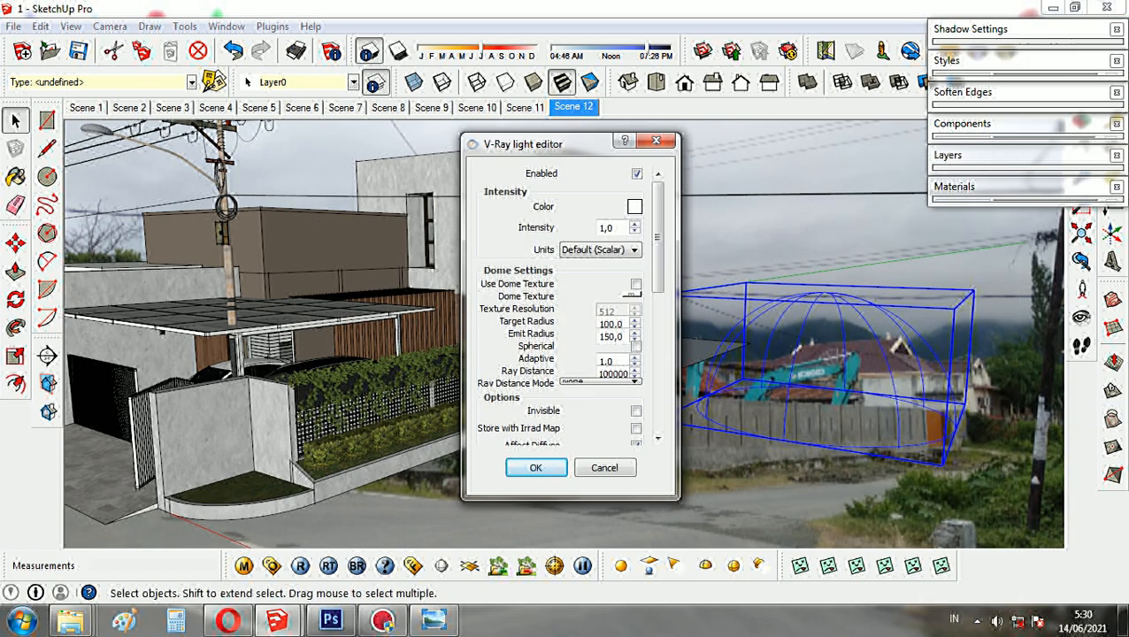
drag(616, 229, 600, 228)
text(20)
click(634, 206)
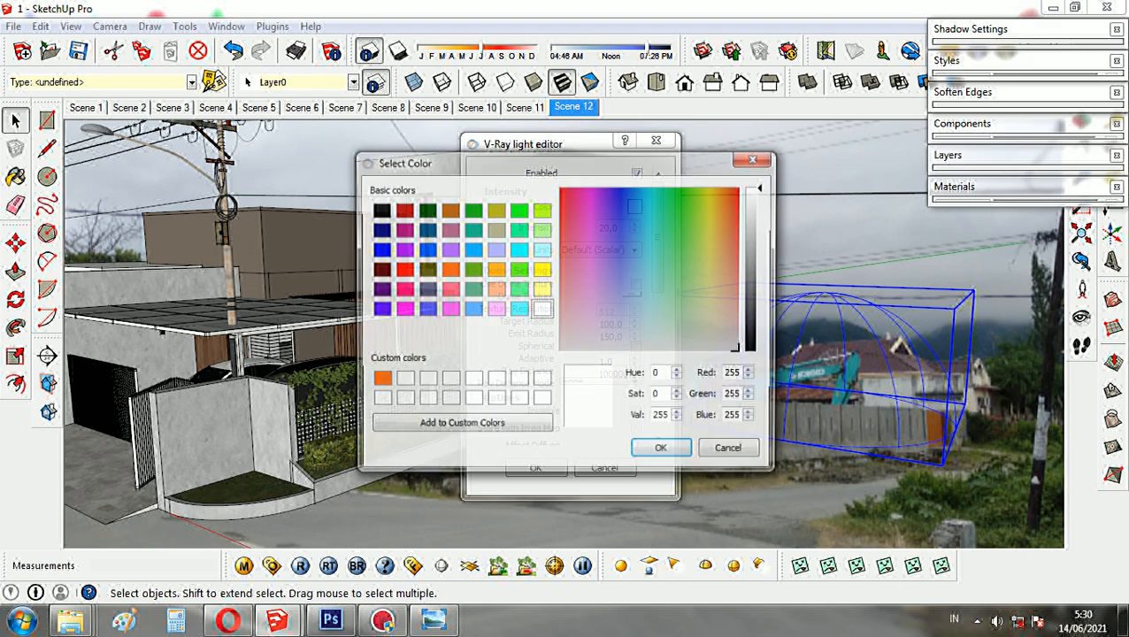
click(621, 190)
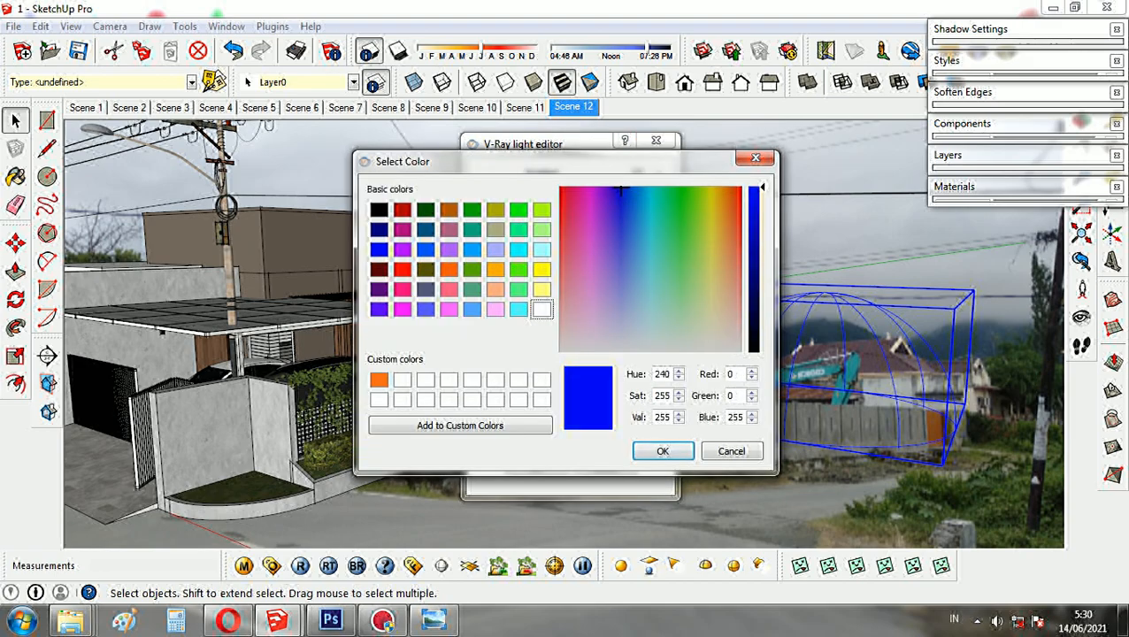
click(662, 452)
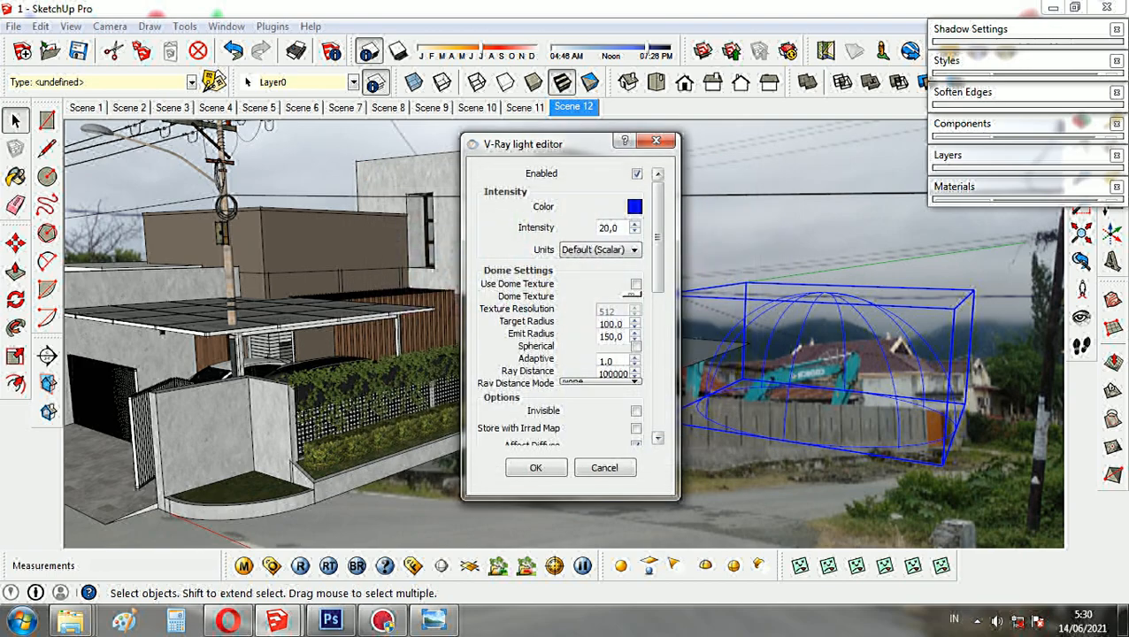
- Enable the dome texture and load 310-free-hdri-skies-com.hdr into it as a TexBitmap
click(635, 284)
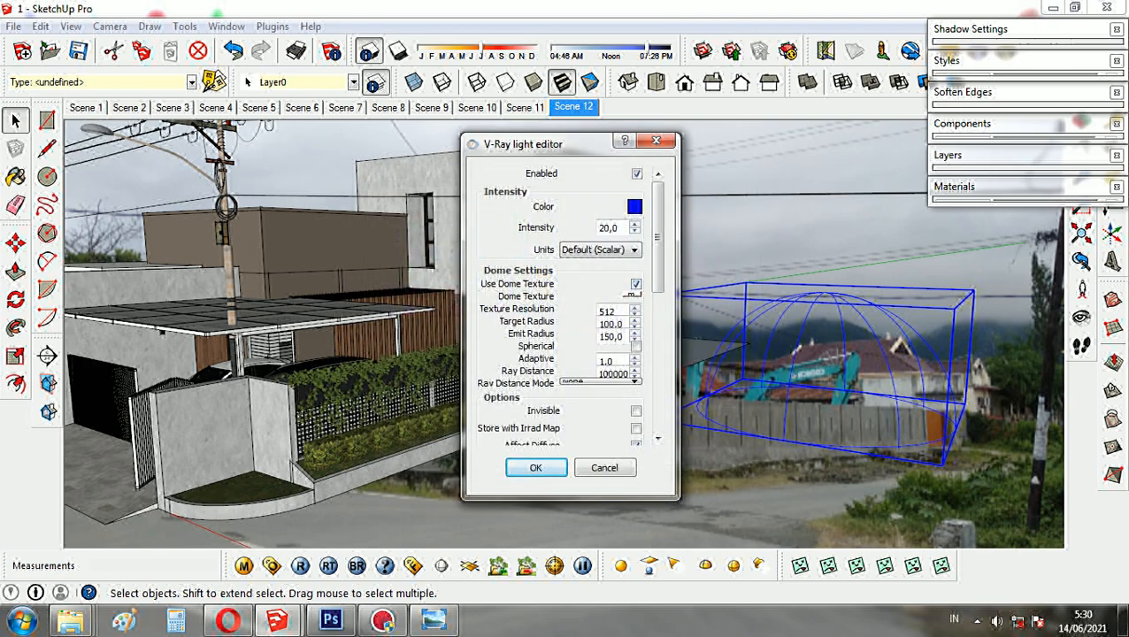
click(630, 295)
click(307, 320)
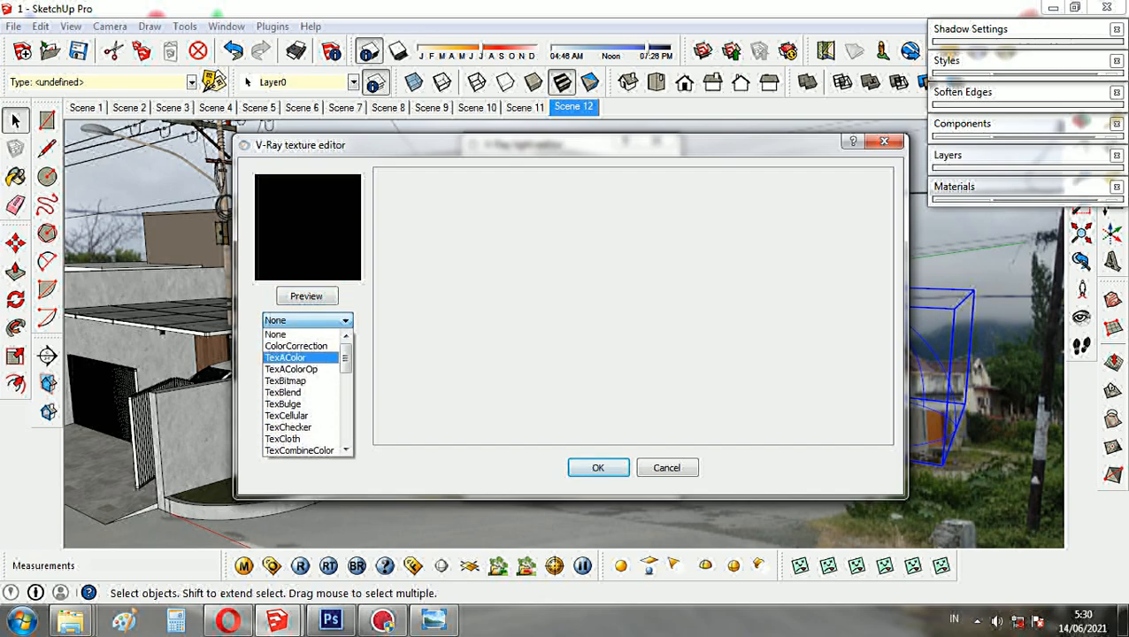
click(285, 381)
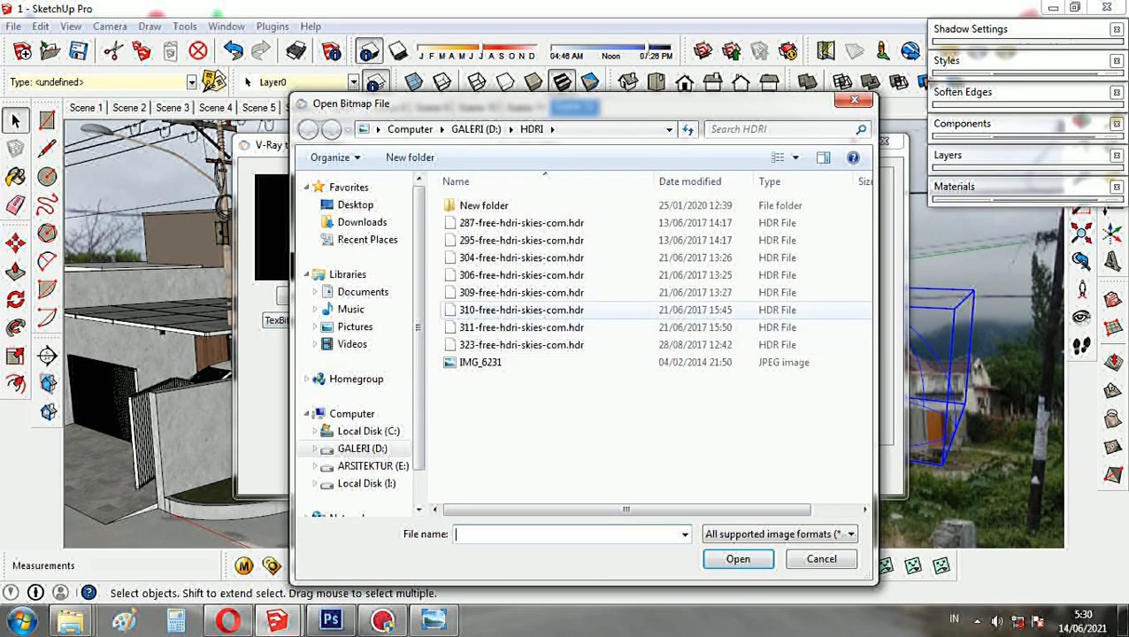
click(521, 310)
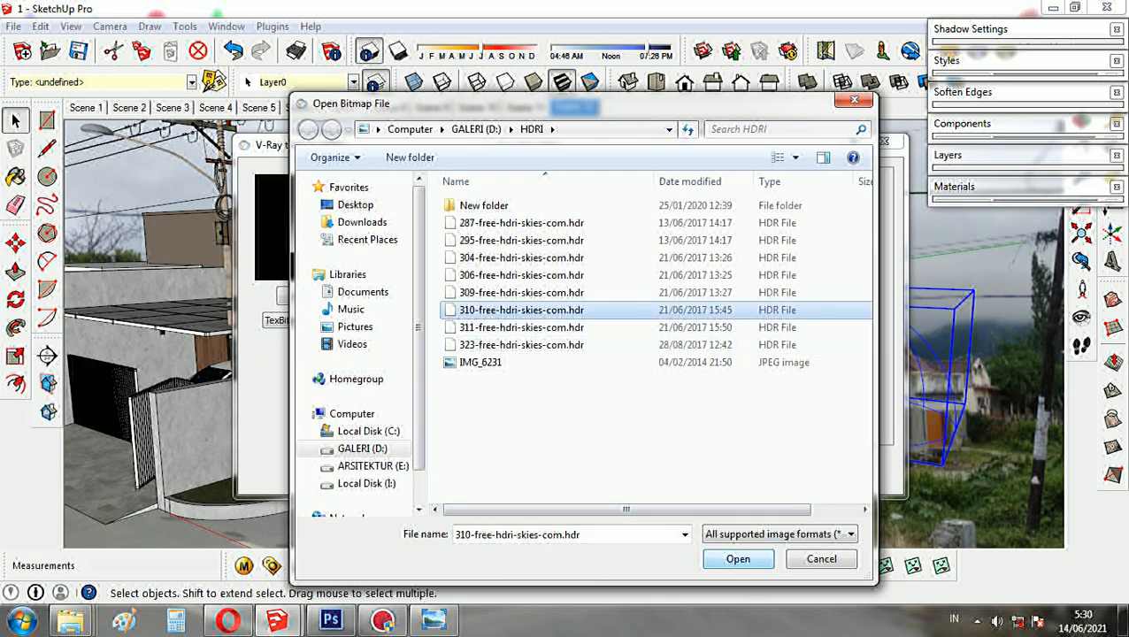
click(738, 559)
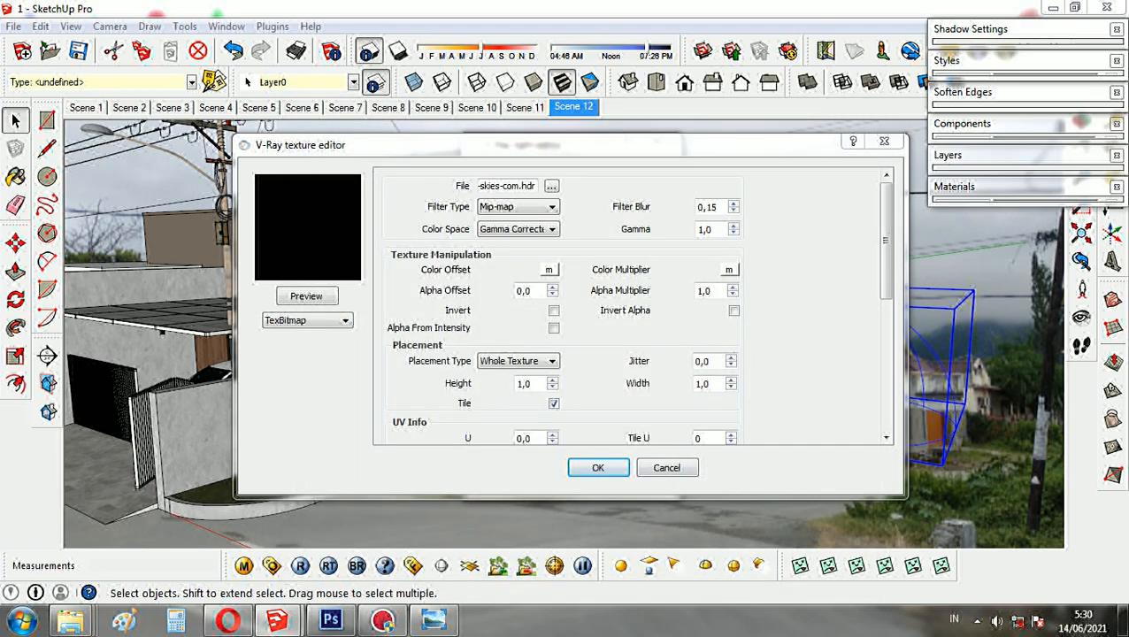
- Preview the HDRI texture, set its UVW type to UVWGenEnvironment and apply it to the dome light
scroll(630, 305, down, 8)
click(307, 296)
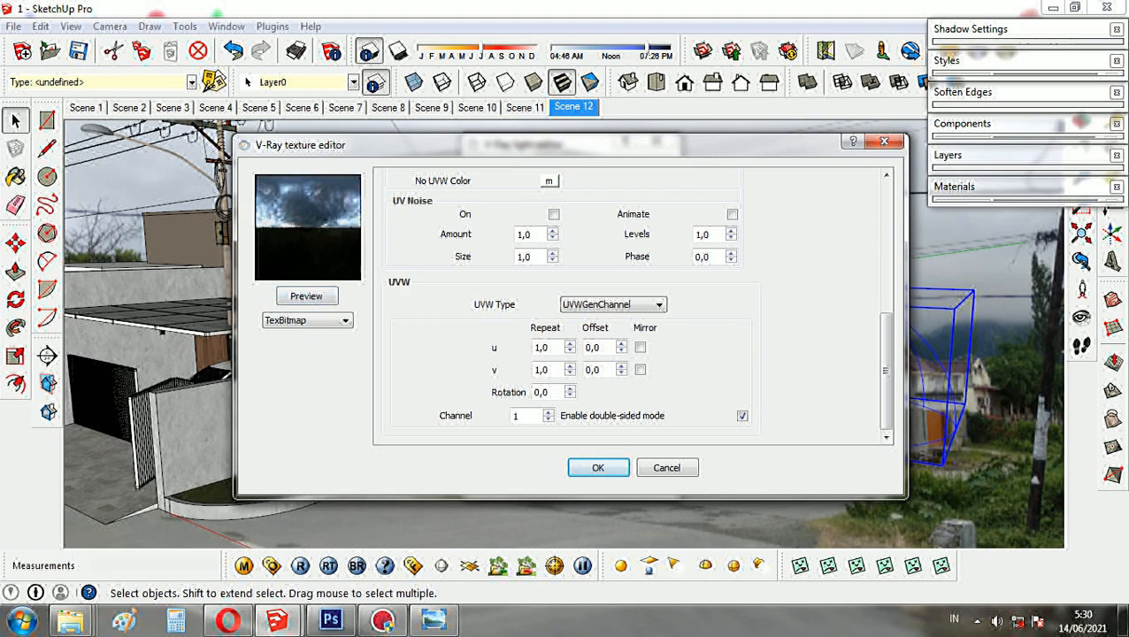
click(613, 304)
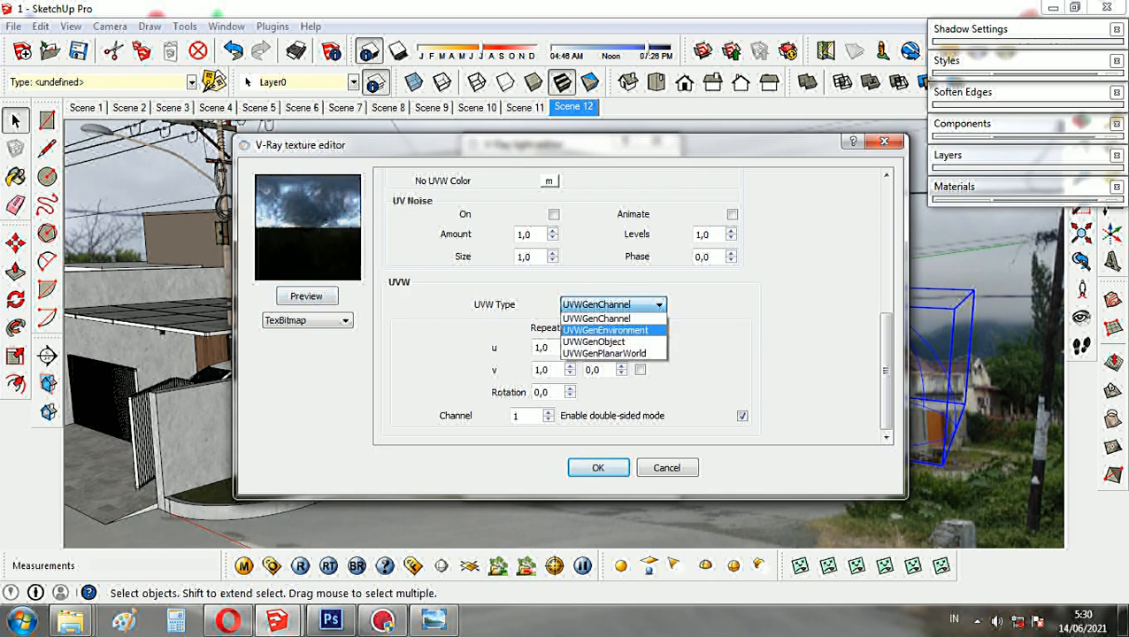
click(601, 336)
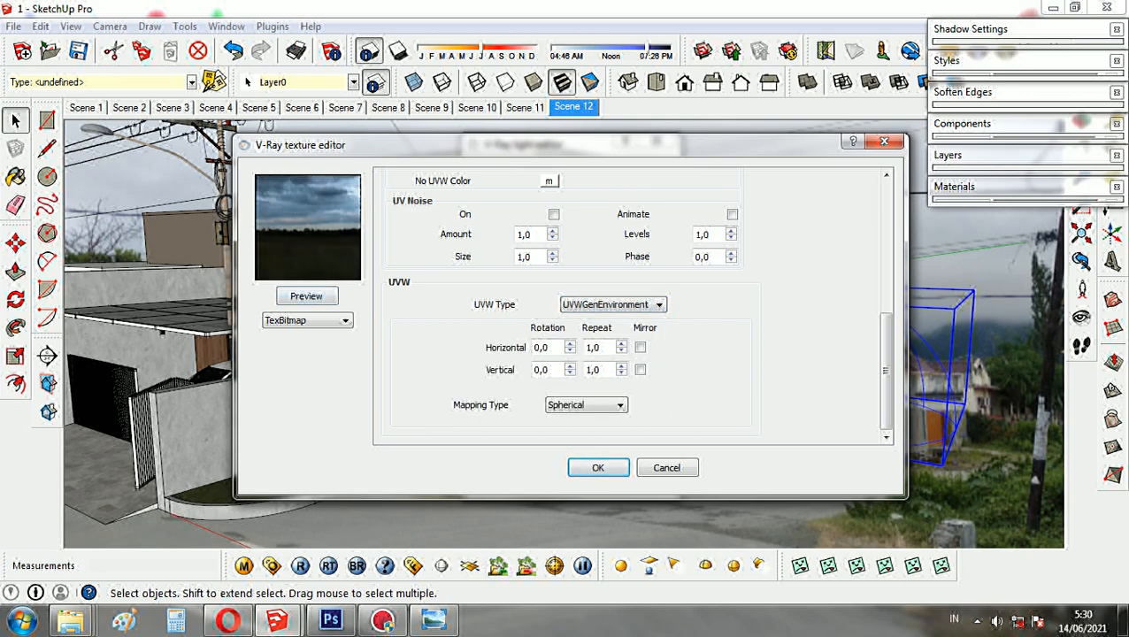
click(598, 467)
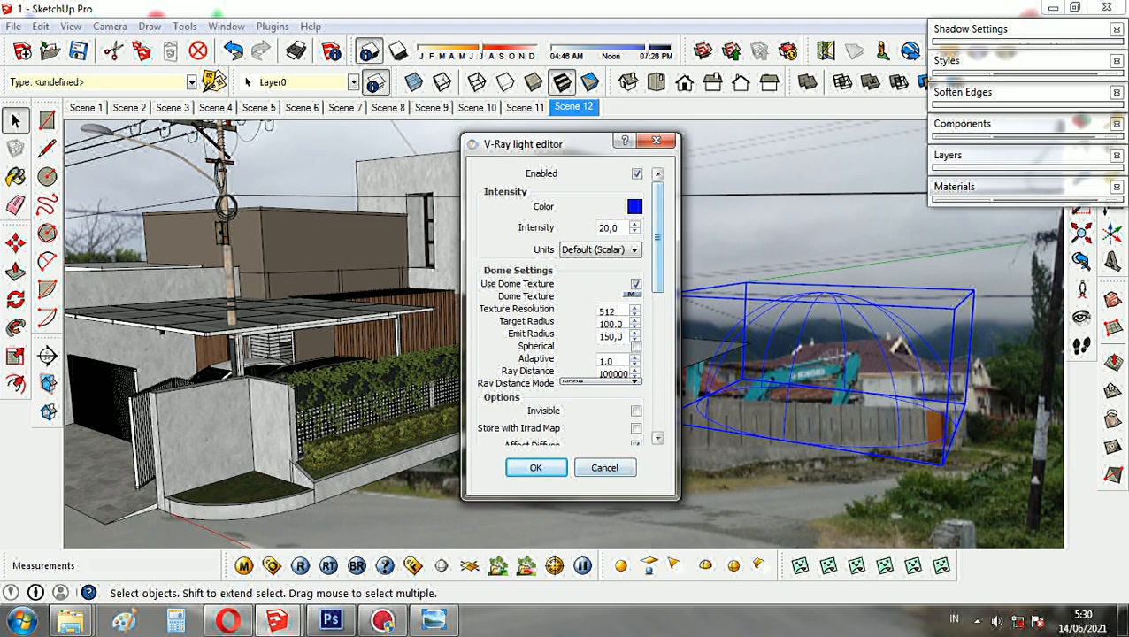
- Make the dome light spherical and invisible, and set its sampling subdivs to 32
scroll(568, 306, down, 2)
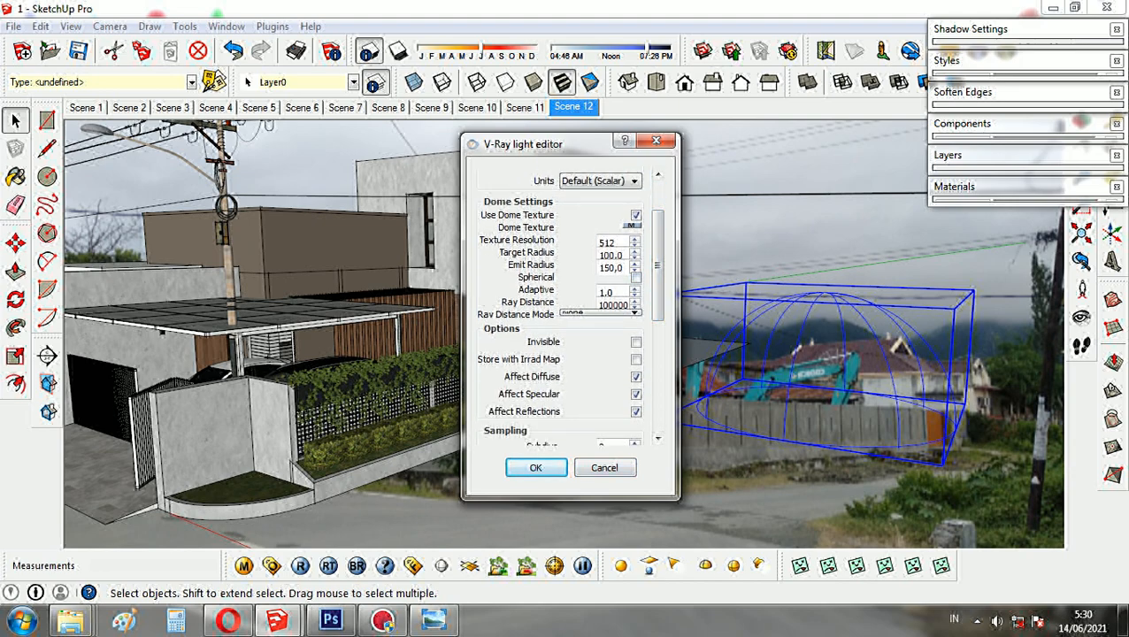
click(635, 277)
scroll(568, 306, down, 2)
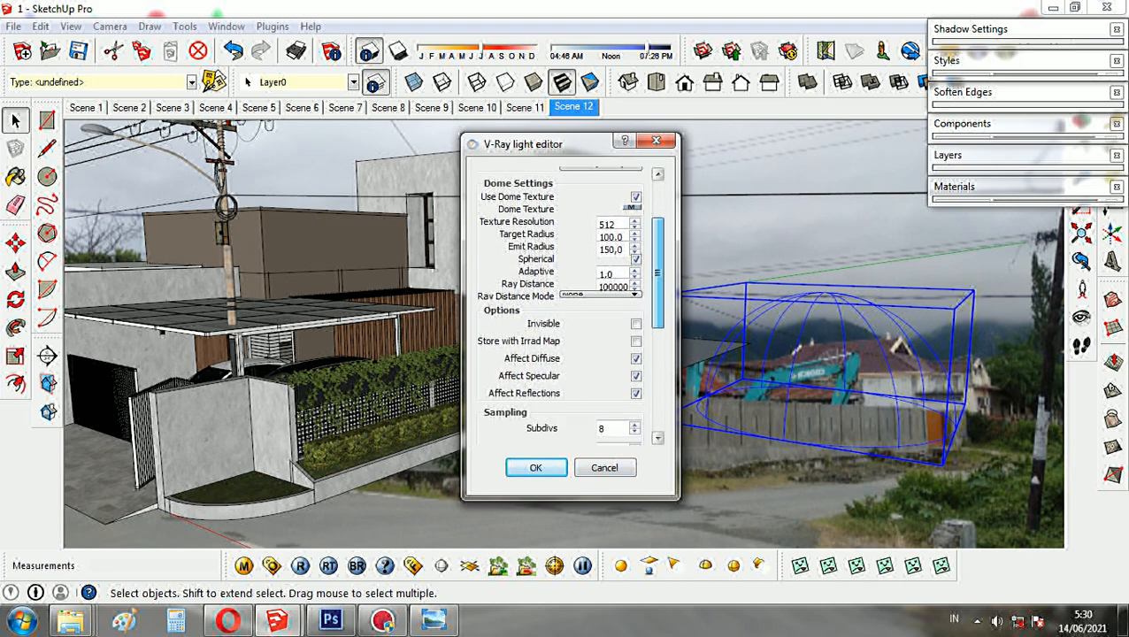
click(635, 293)
scroll(635, 293, down, 3)
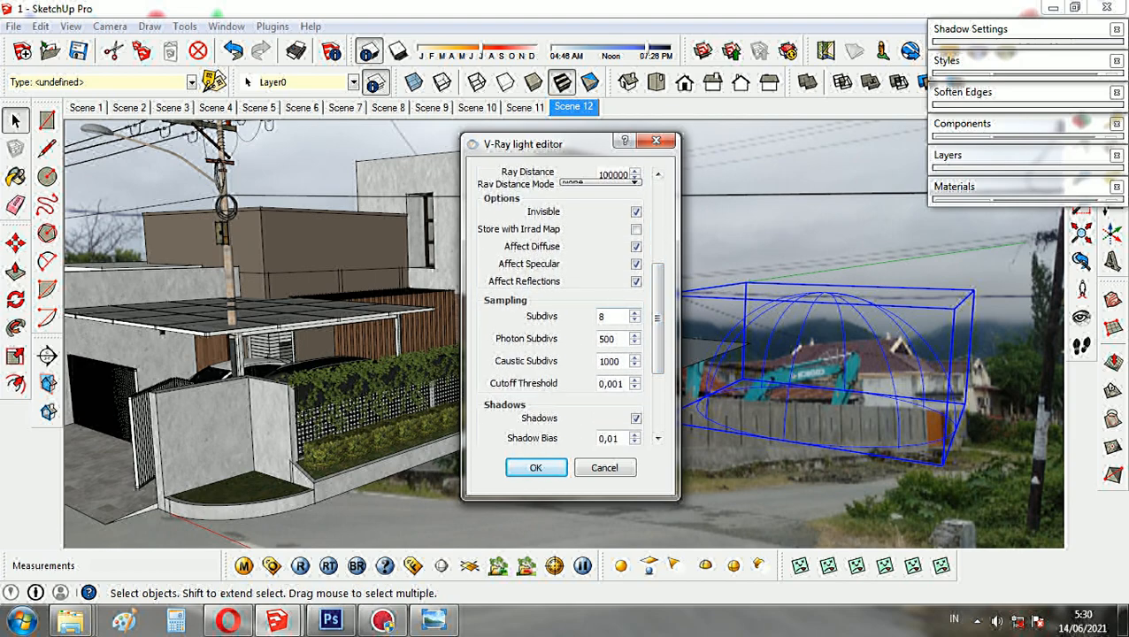
drag(611, 317, 592, 317)
text(32)
key(Return)
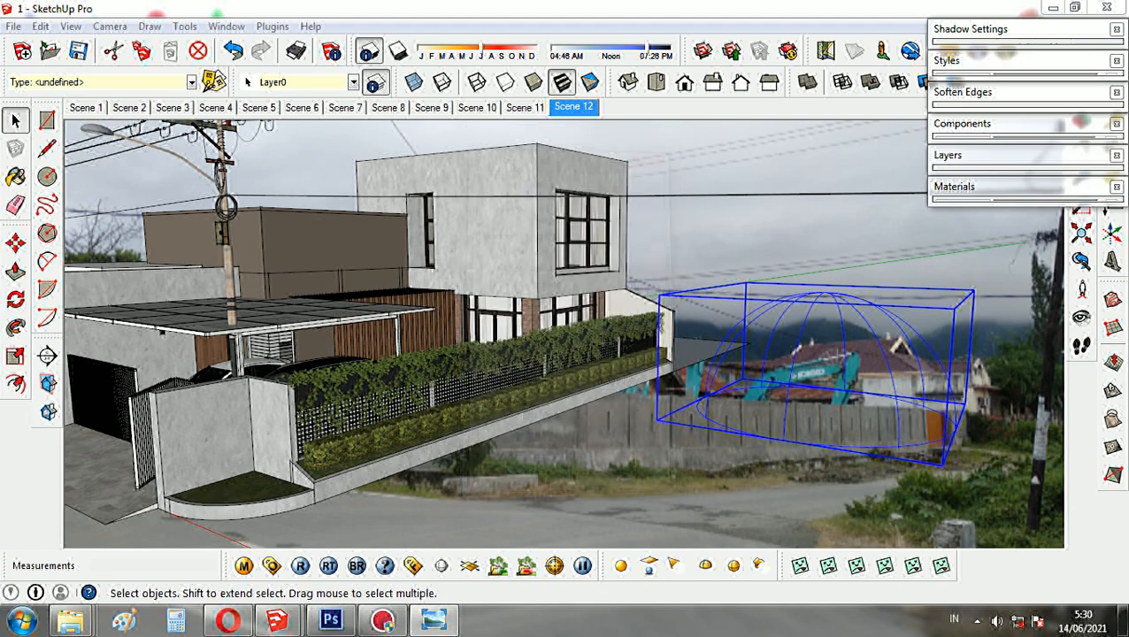
- Load the saved V-Ray option file whose name starts with "ruko" from the VRAY folder
click(702, 50)
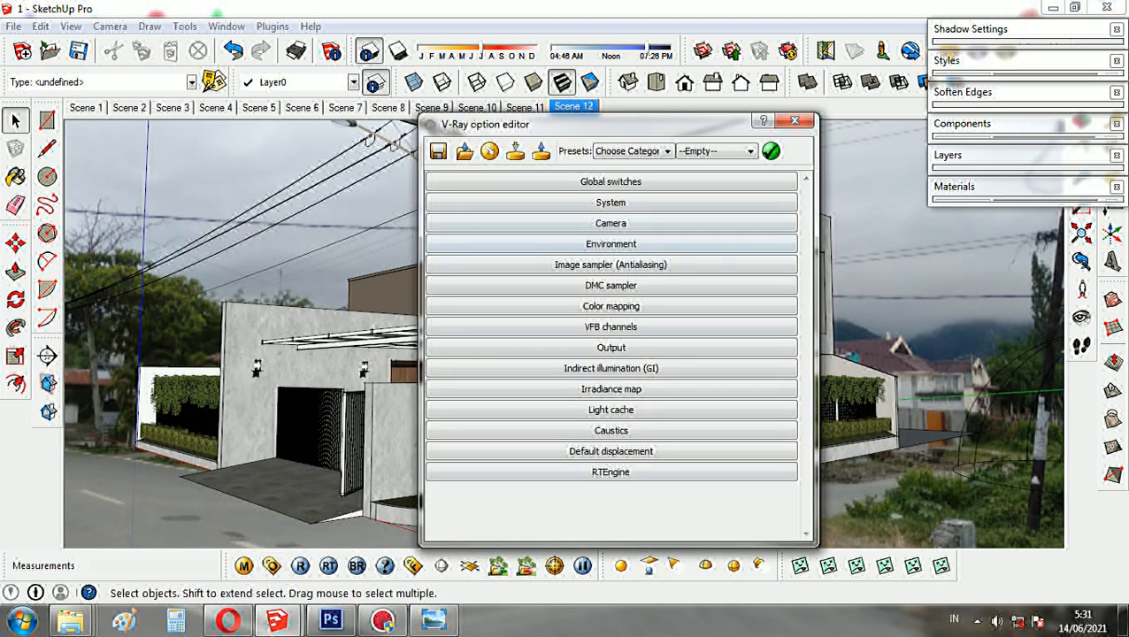
click(464, 151)
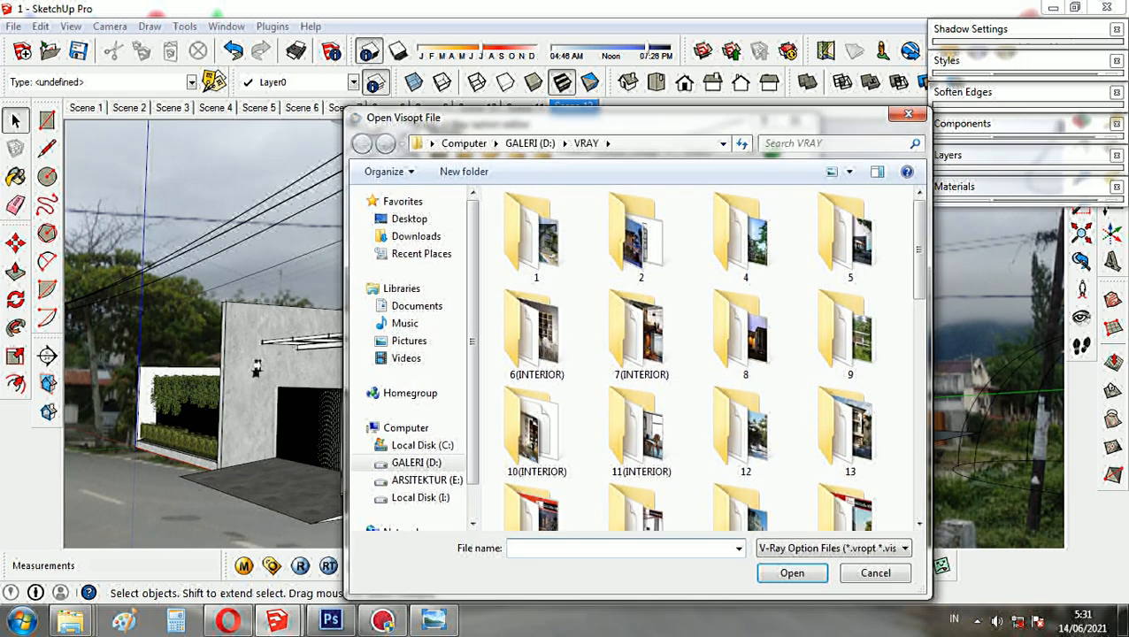
scroll(746, 319, down, 10)
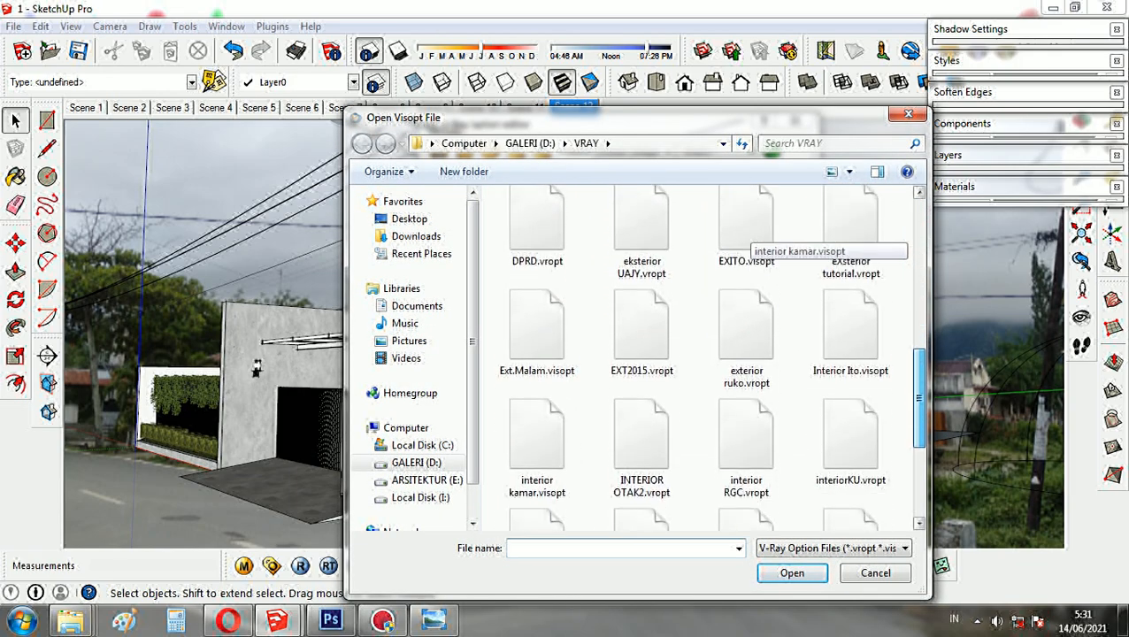
scroll(745, 318, down, 3)
click(850, 252)
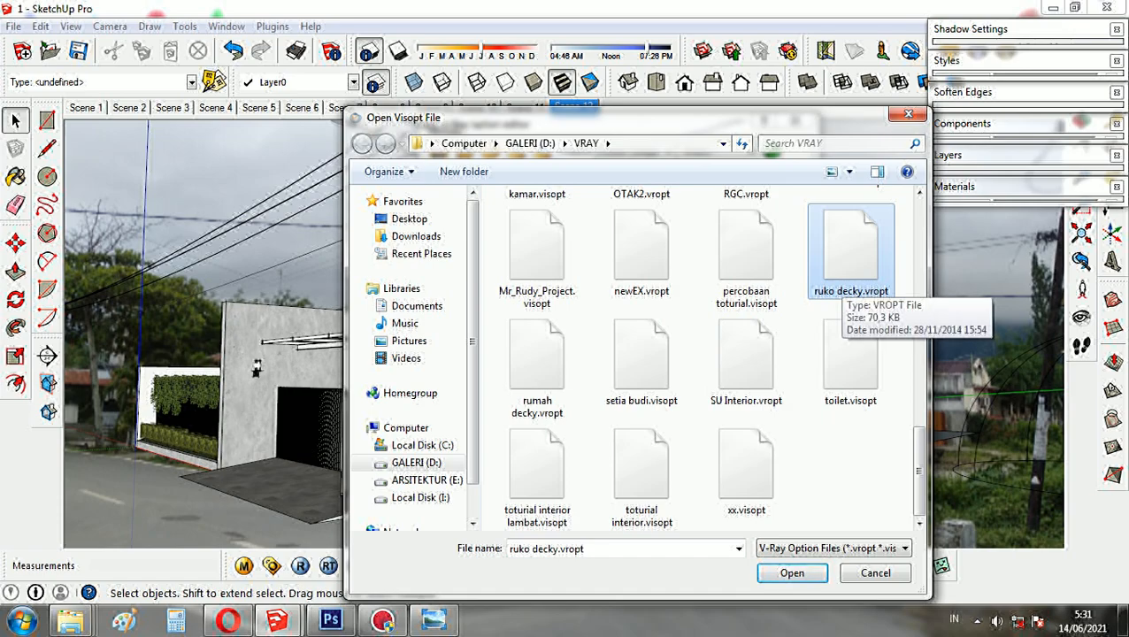
click(791, 572)
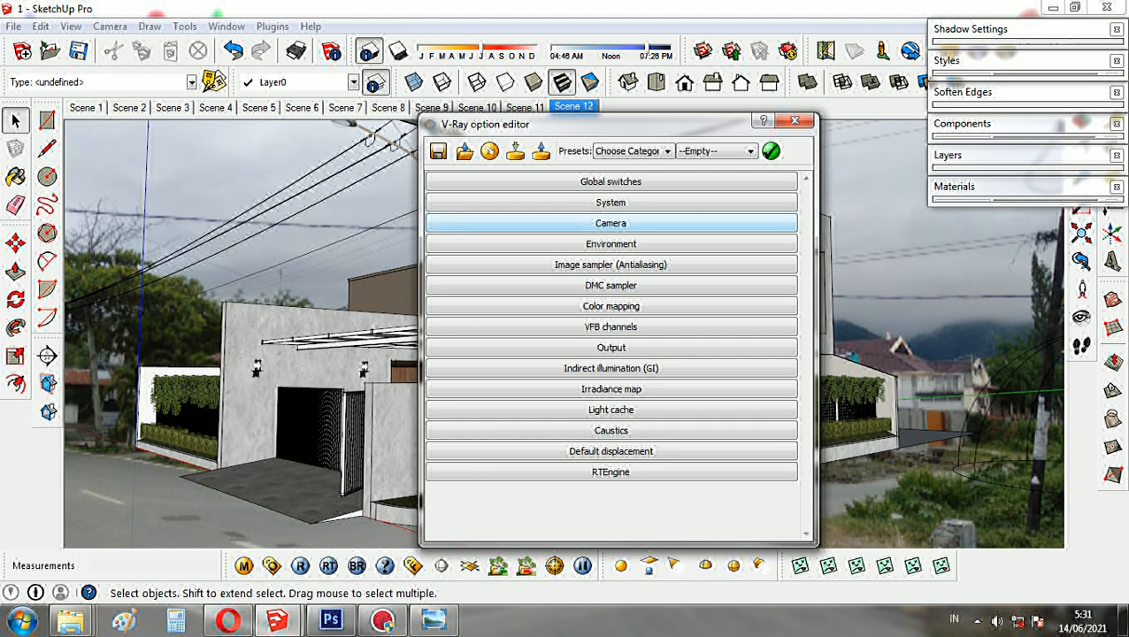
- Set the V-Ray physical camera's lens shift to 1
click(610, 223)
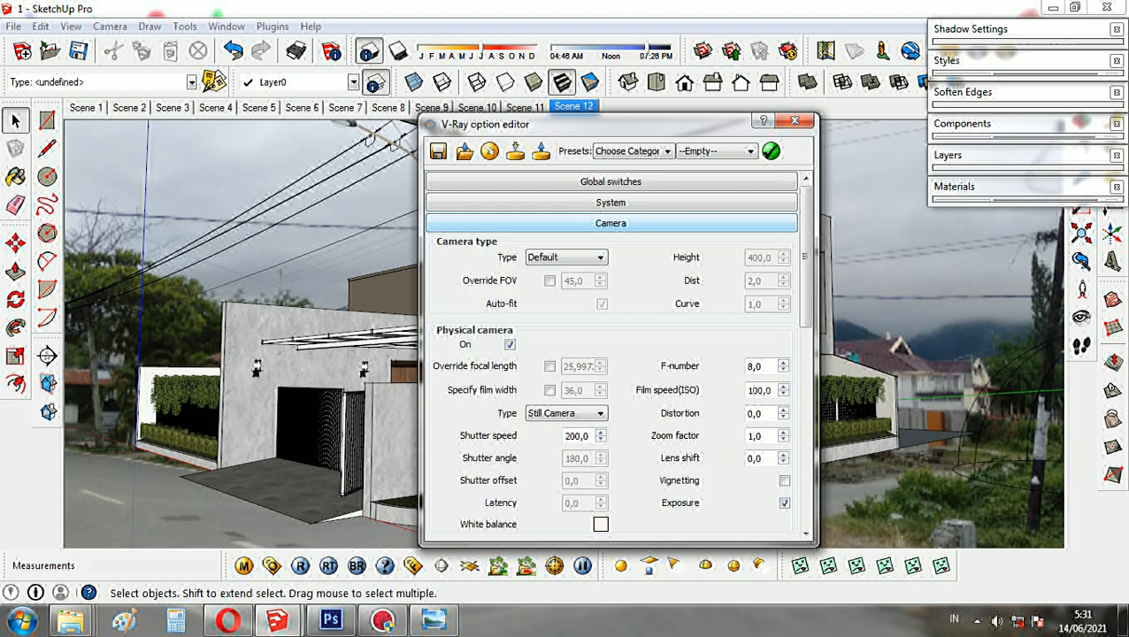
double_click(759, 458)
text(1)
click(610, 223)
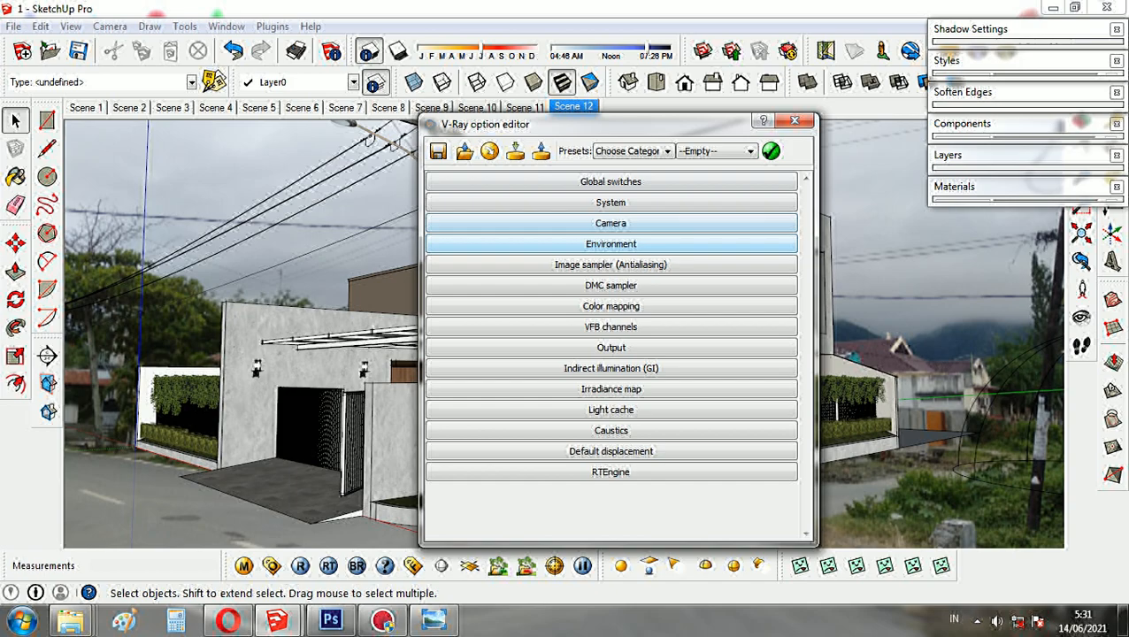
- Replace the sky texture of the environment's GI skylight with a TexBitmap using the IMG_6231 image from the HDRI folder
click(611, 243)
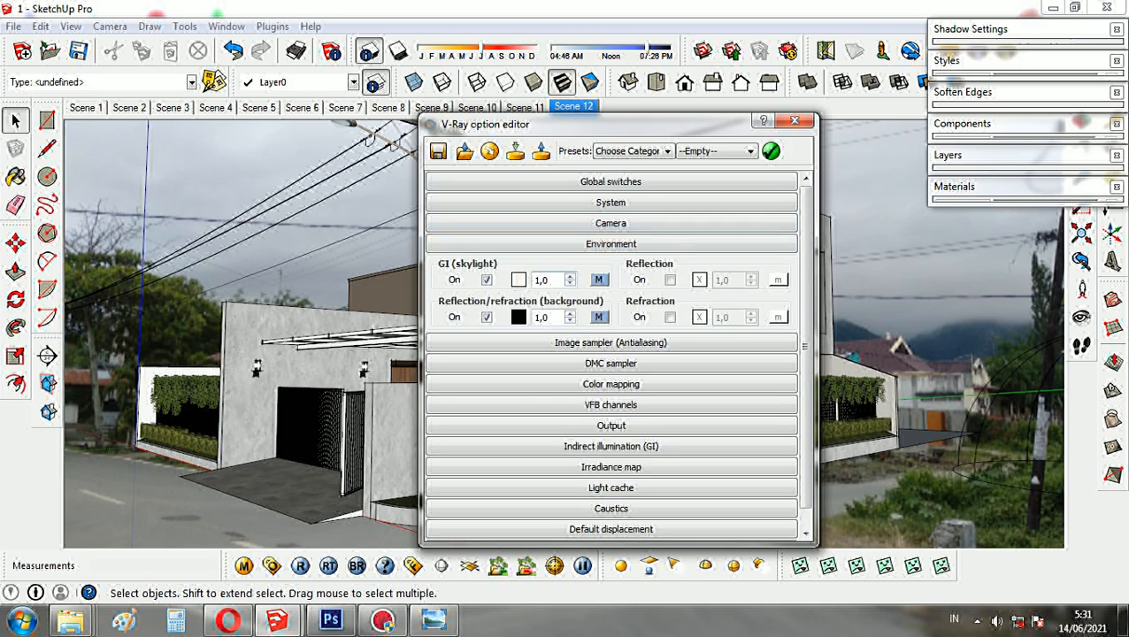
click(598, 280)
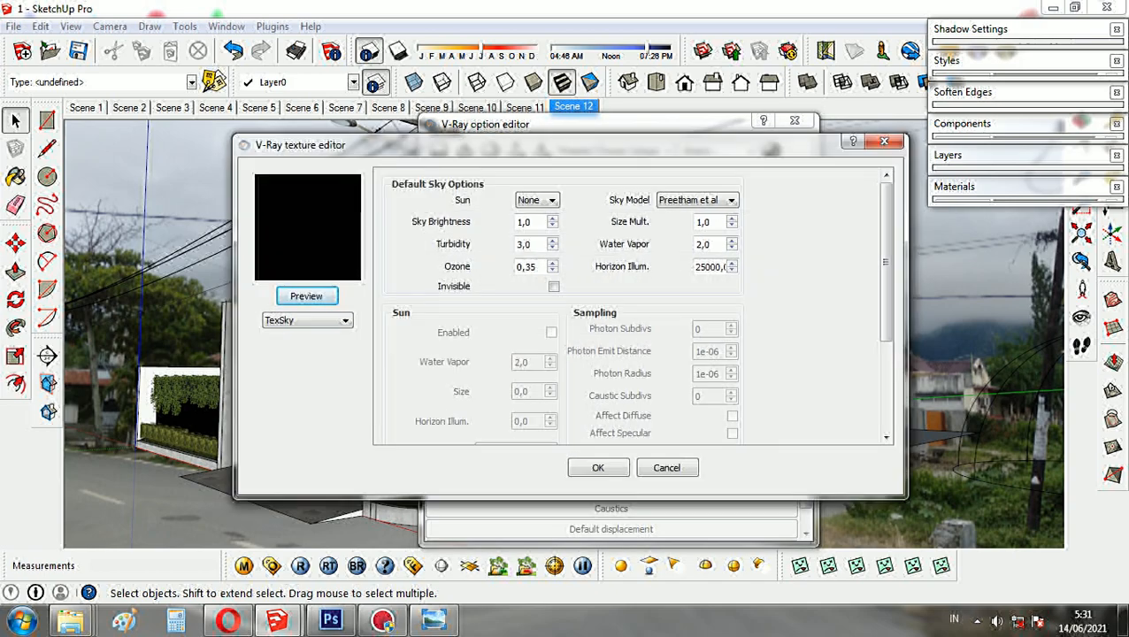
click(307, 321)
scroll(301, 392, up, 5)
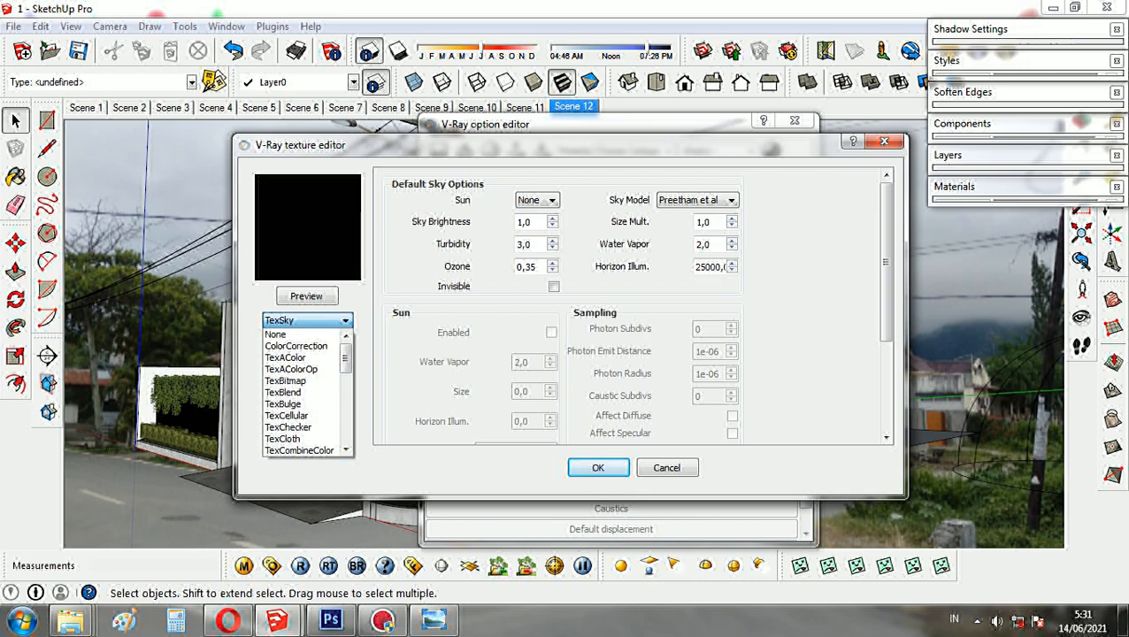
click(285, 381)
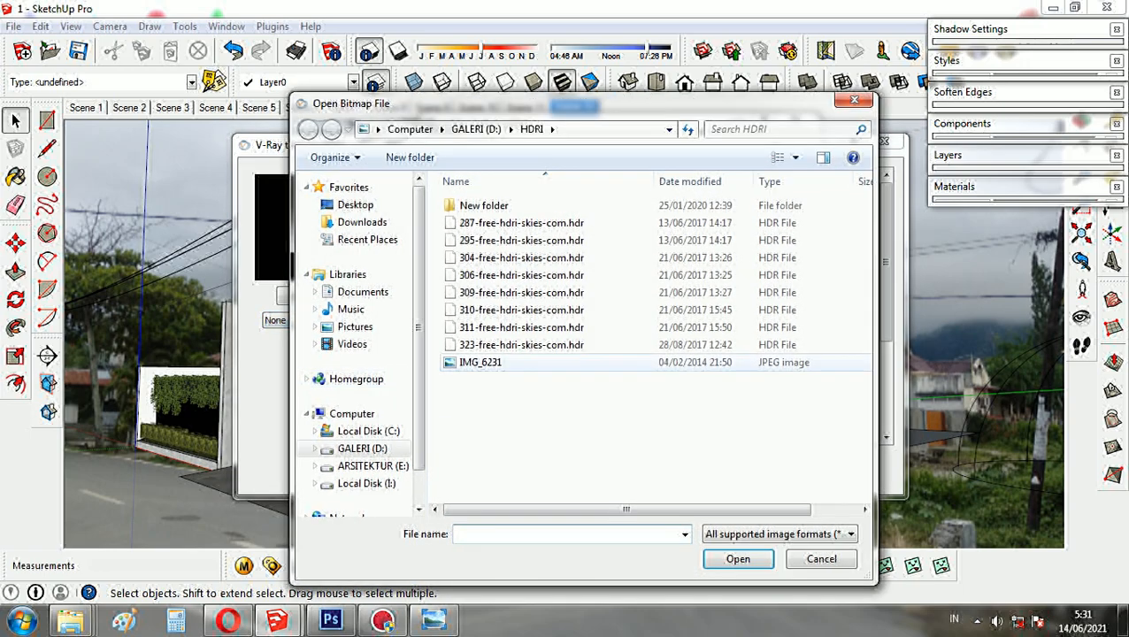
click(480, 362)
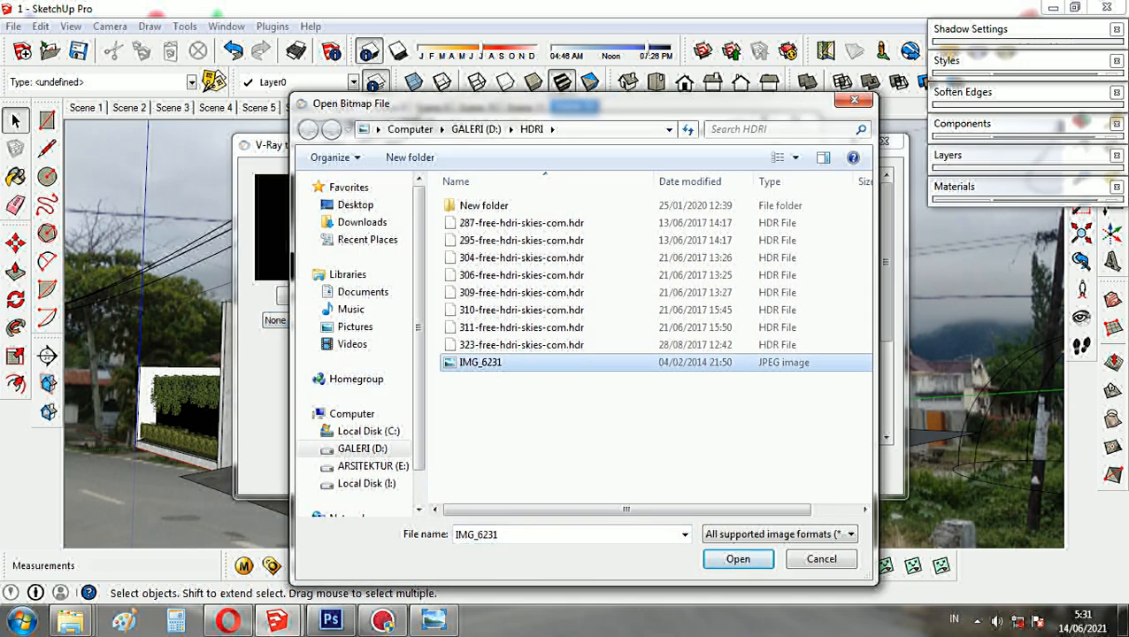
click(737, 559)
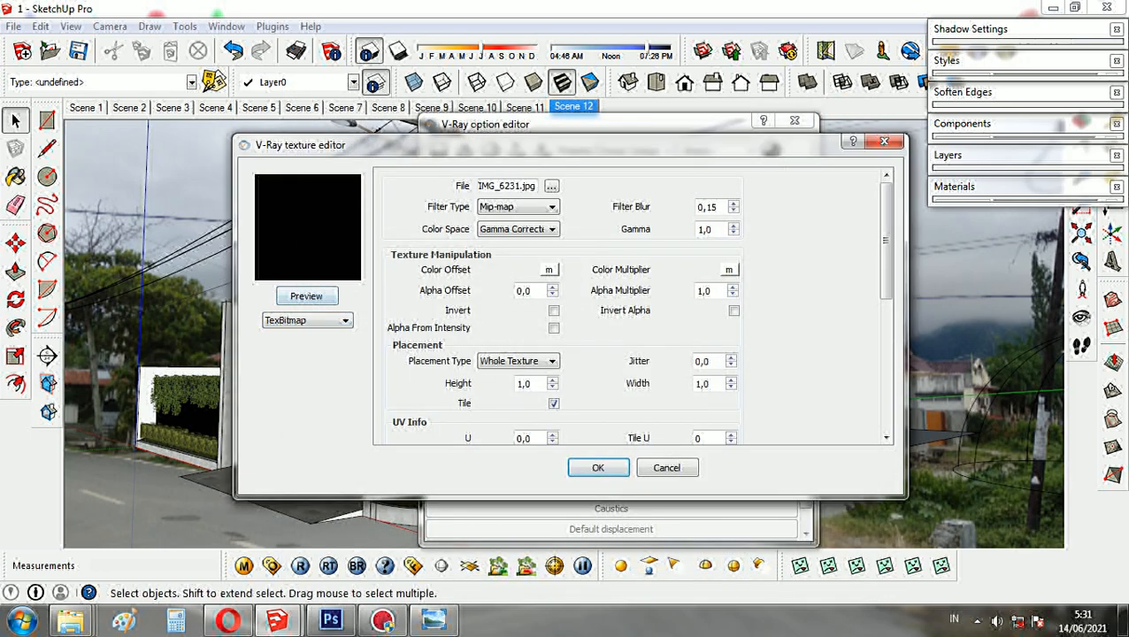
- Set the skylight bitmap's UVW type to UVWGenEnvironment, preview it and apply the texture
scroll(632, 305, down, 4)
scroll(632, 305, down, 1)
click(612, 306)
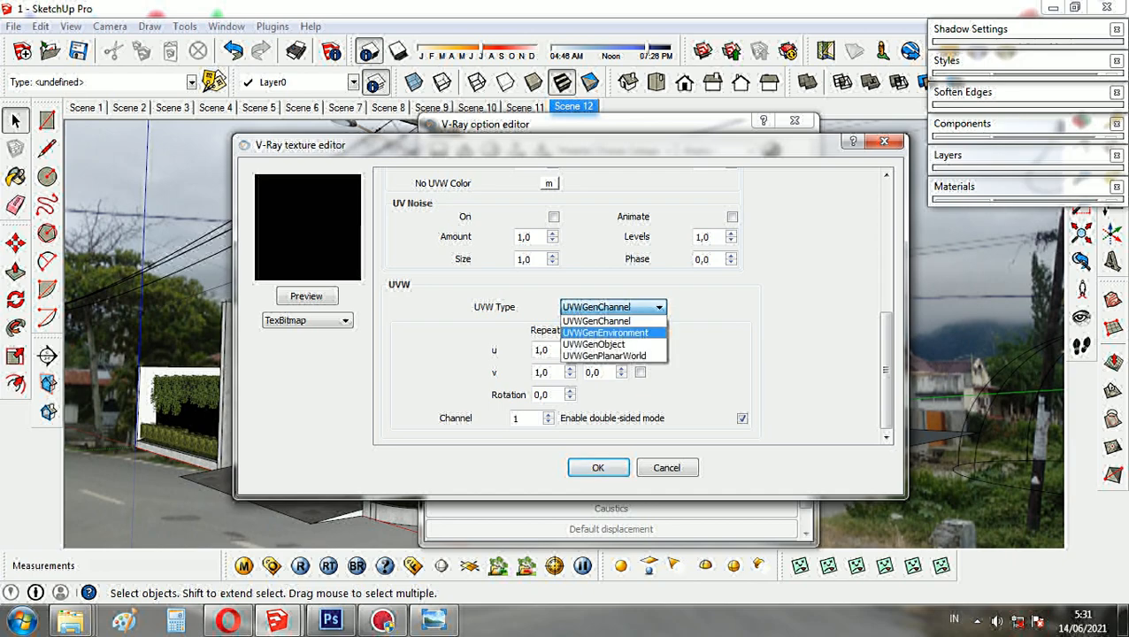
click(605, 333)
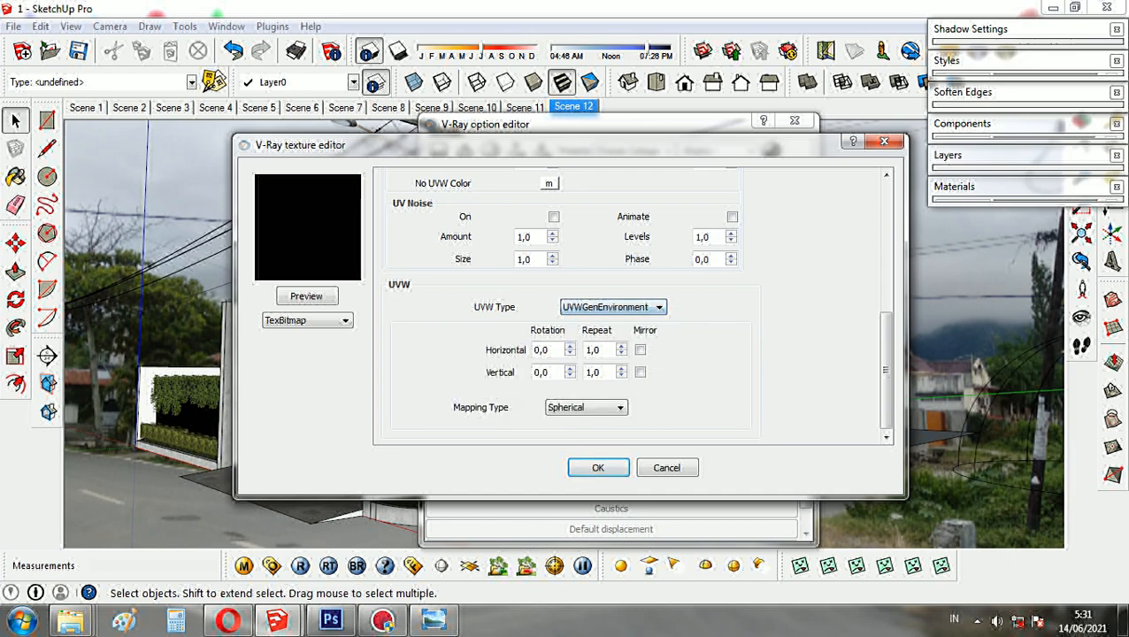
click(307, 296)
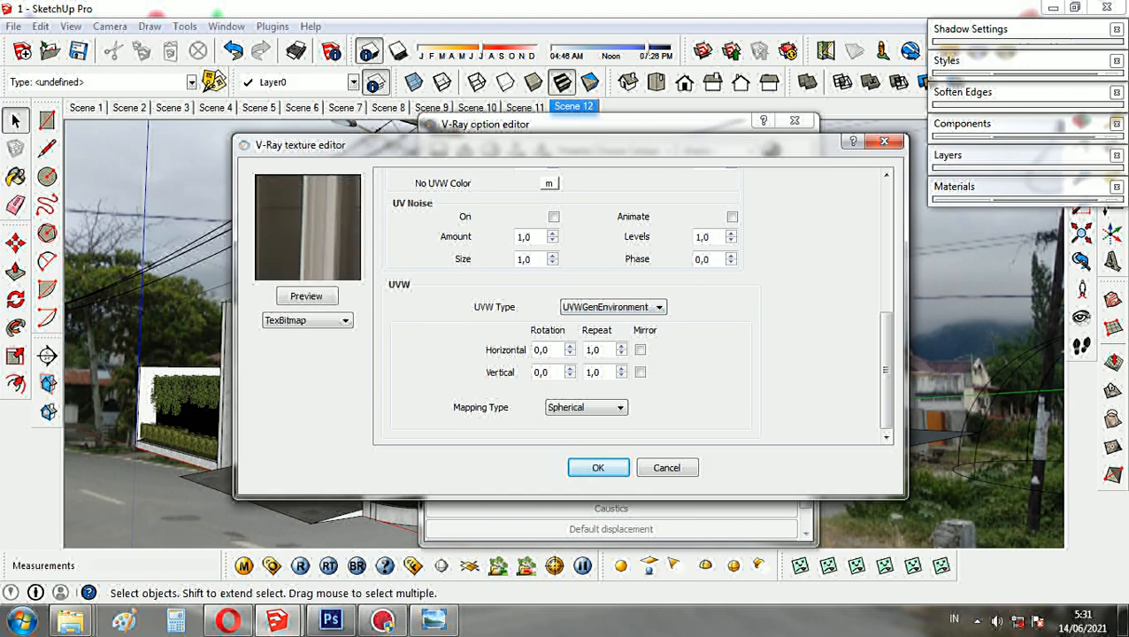
click(597, 467)
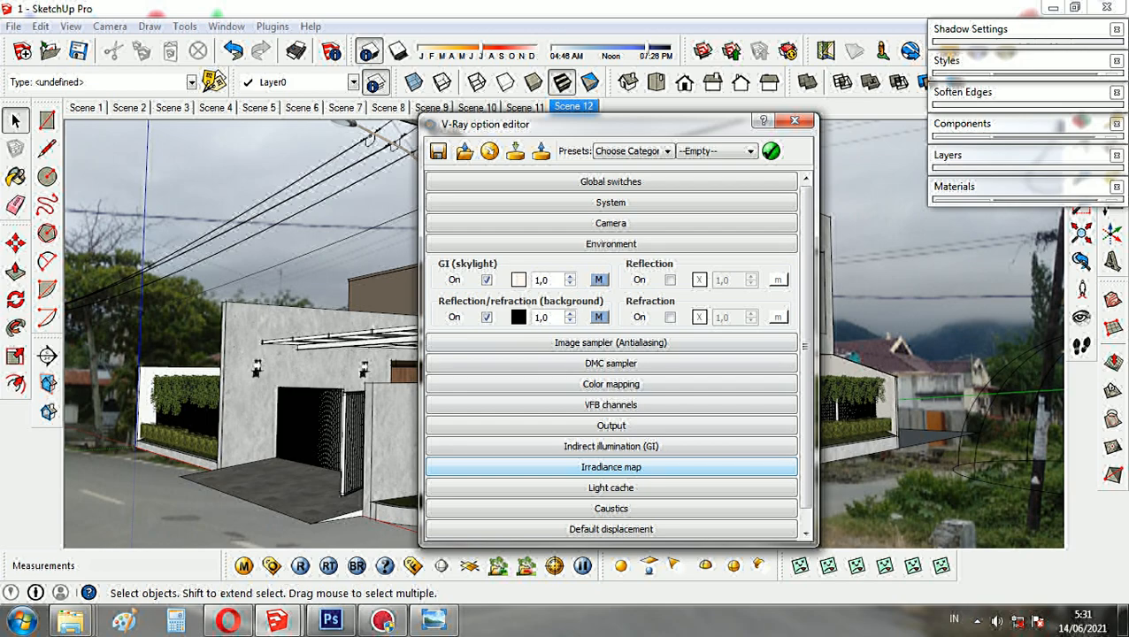
- Set the GI skylight intensity to 200
drag(549, 281, 531, 281)
text(200)
click(611, 243)
- Set the image sampler's max subdivs to 8
click(610, 264)
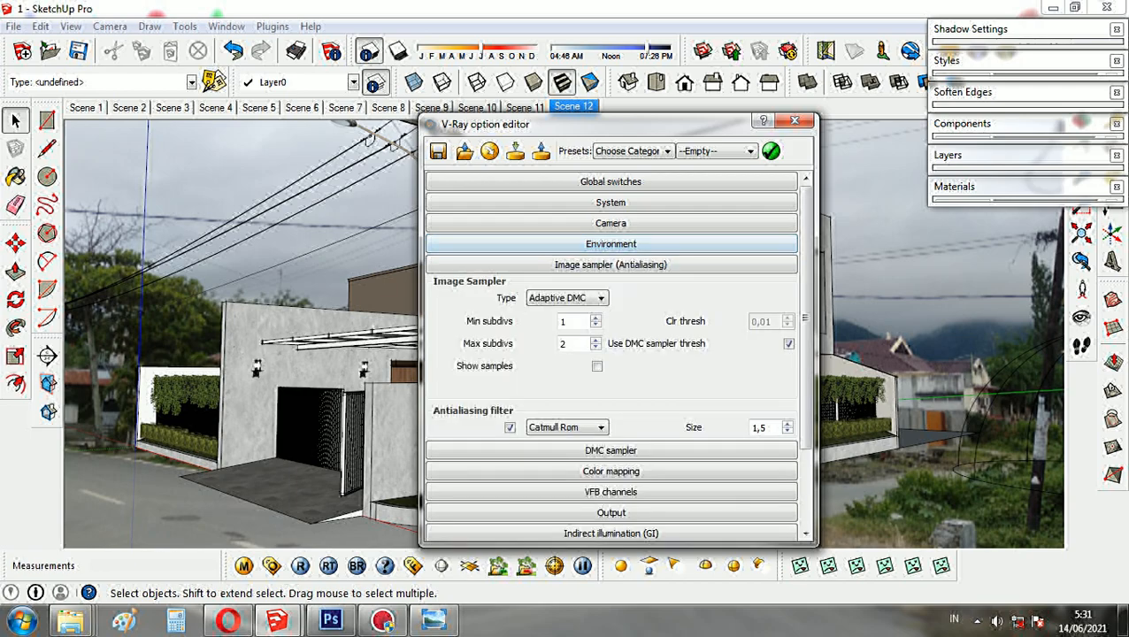
drag(574, 344, 558, 344)
text(8)
click(610, 264)
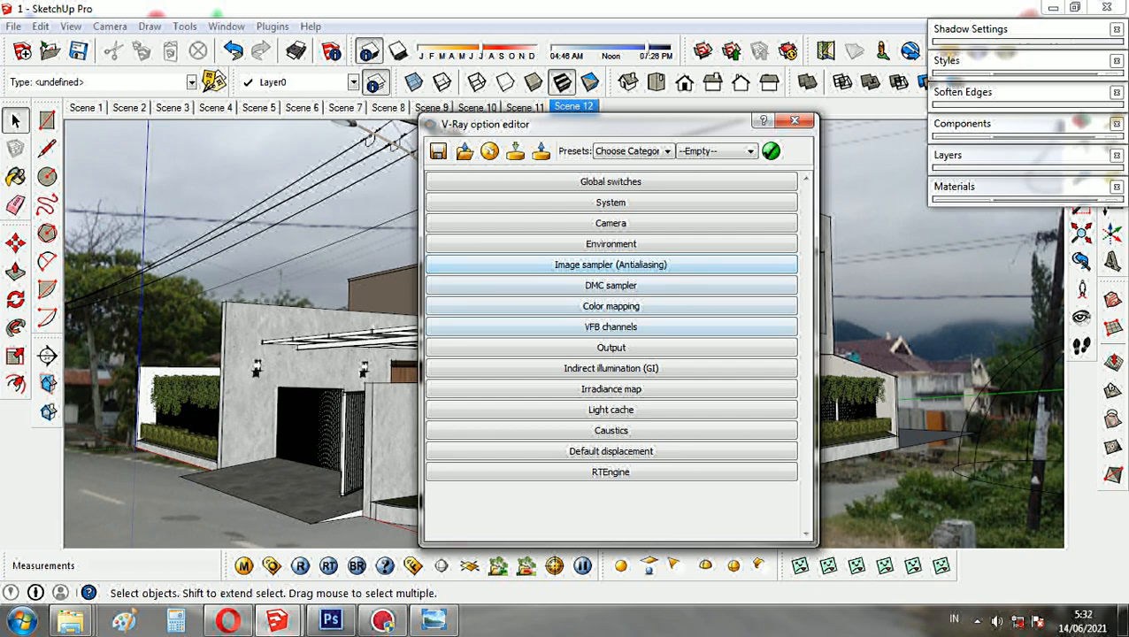
- Set the render output size to 2048x1536 and close the V-Ray option editor
click(610, 347)
click(691, 424)
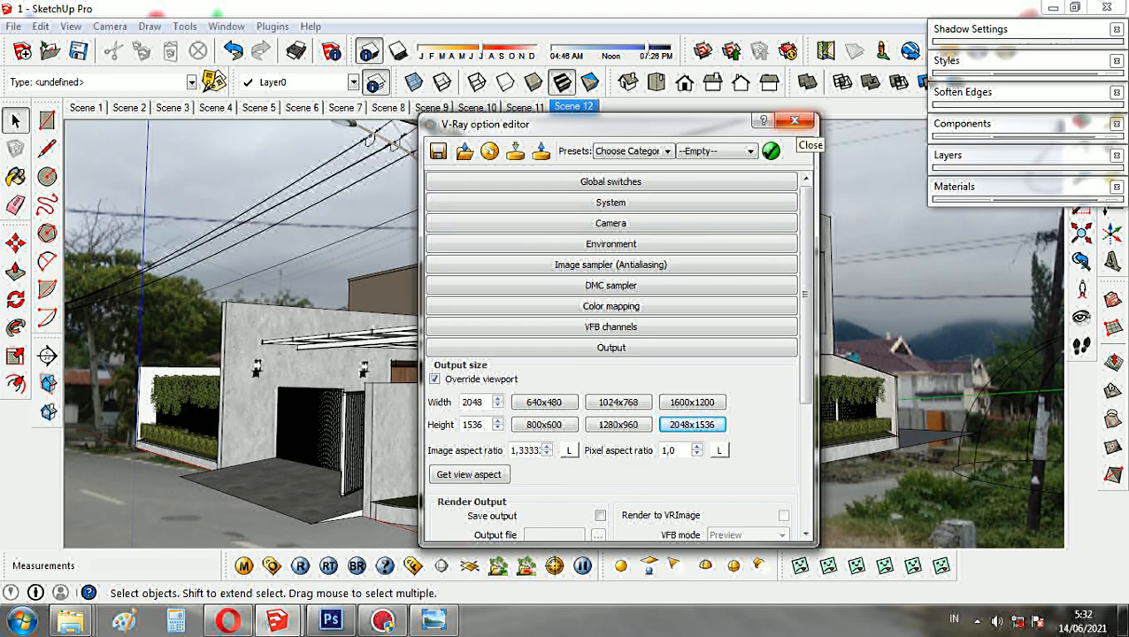
click(794, 121)
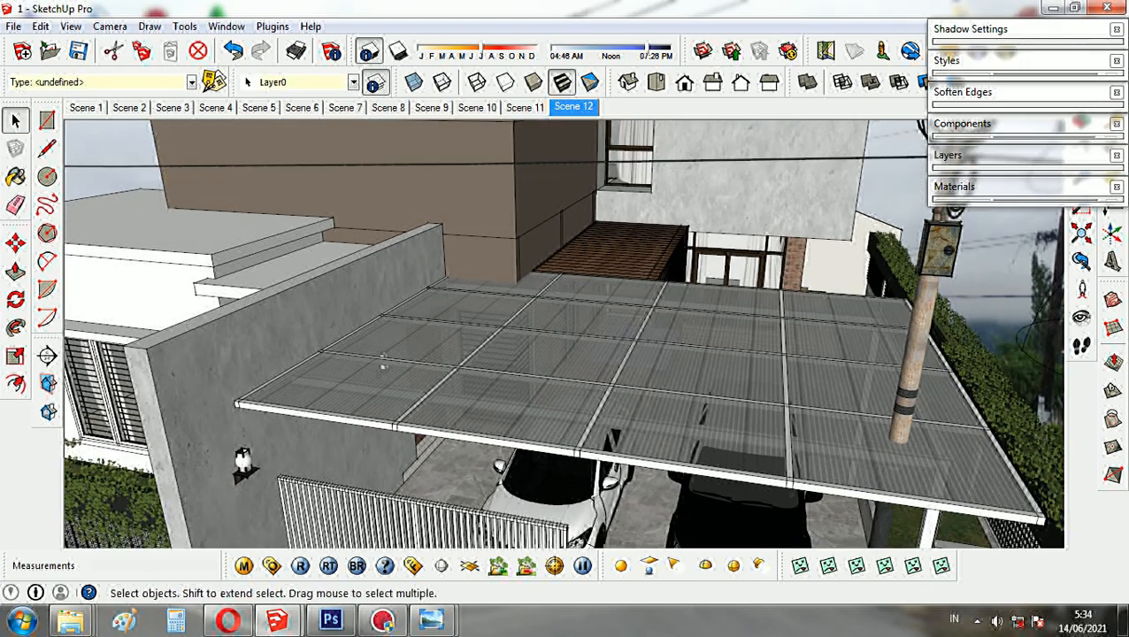
- Examine the wood material's reflection, glossiness and subdivs settings and the available layer types in the V-Ray material editor
mouse_move(566, 336)
middle_down()
mouse_move(619, 291)
mouse_move(672, 283)
mouse_move(531, 319)
middle_up()
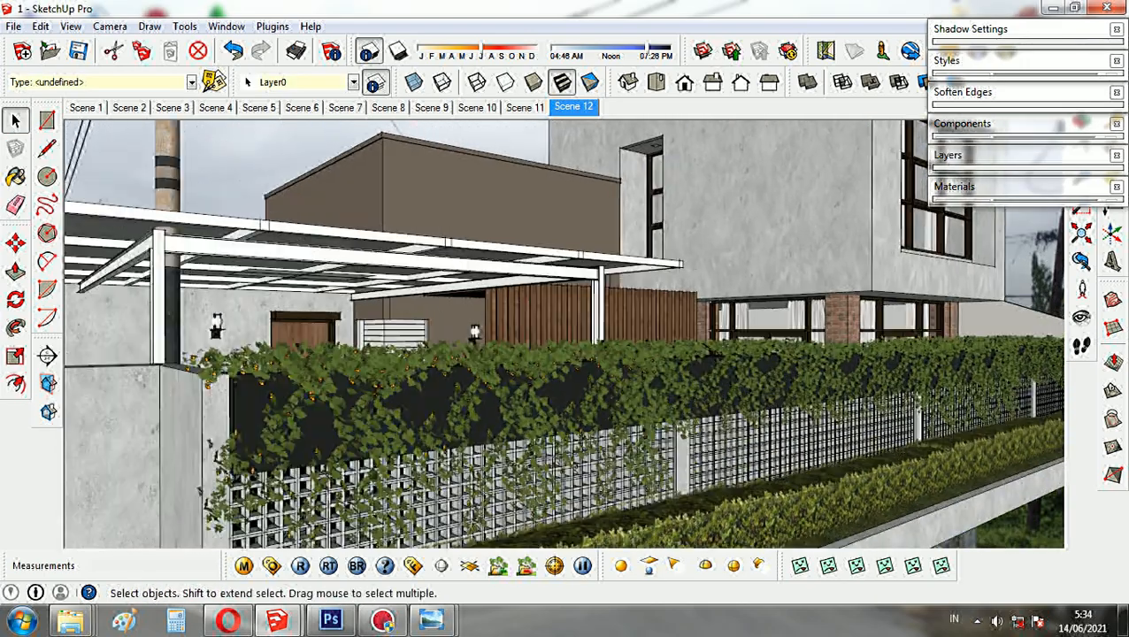
scroll(885, 230, up, 4)
middle_drag(672, 336, 513, 341)
mouse_move(601, 328)
middle_down()
mouse_move(494, 337)
mouse_move(521, 402)
mouse_move(653, 314)
middle_up()
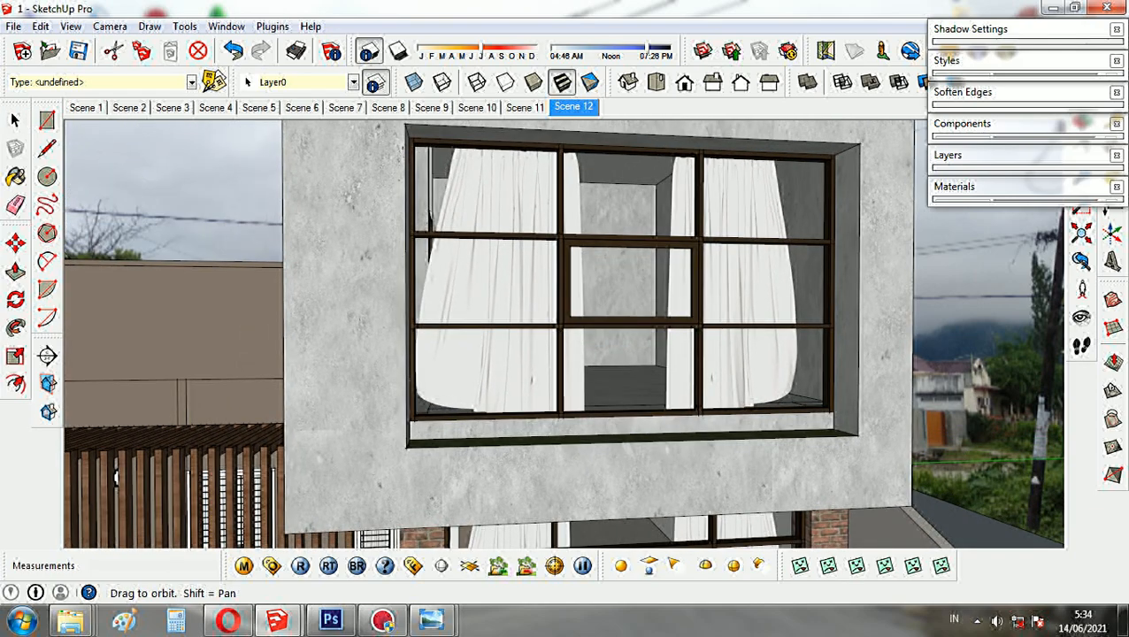
scroll(654, 309, down, 4)
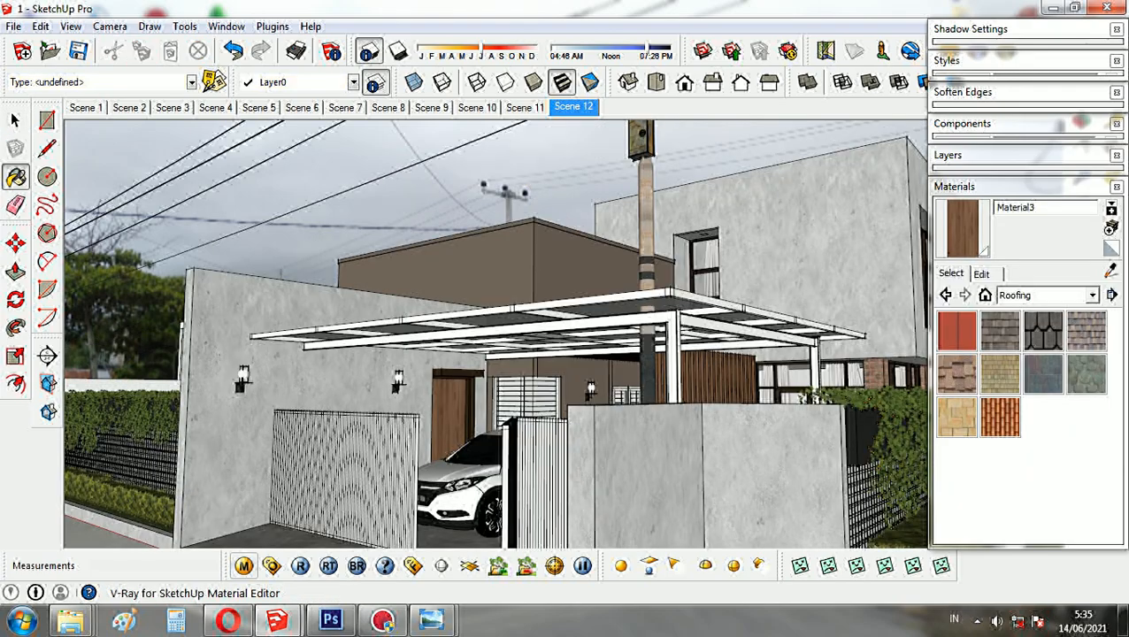
click(243, 565)
double_click(540, 350)
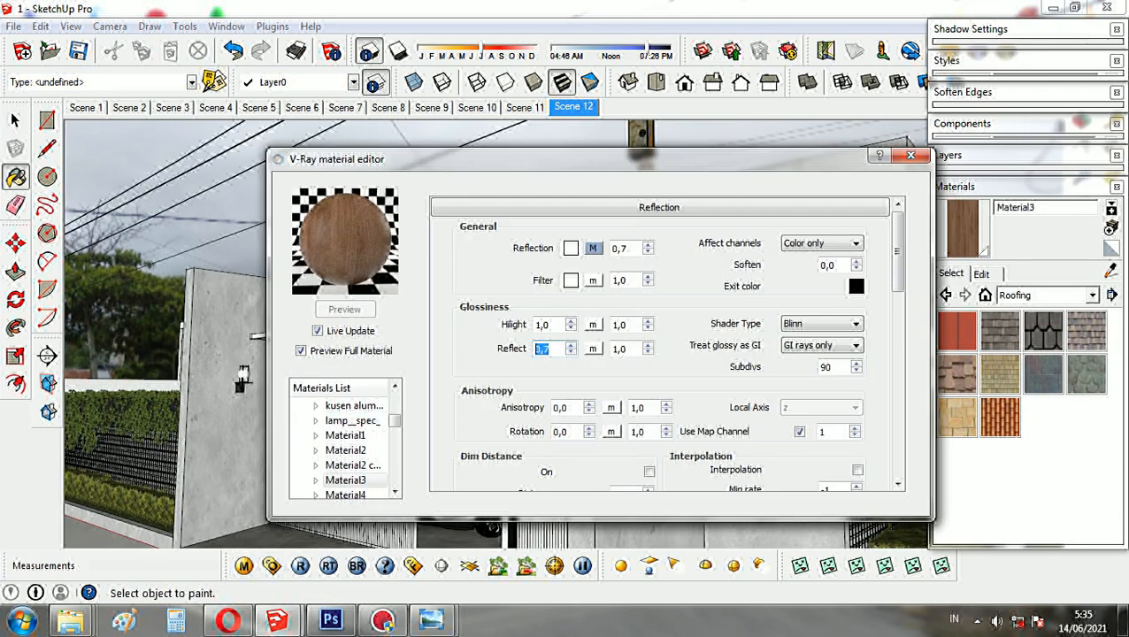
double_click(825, 367)
double_click(619, 249)
right_click(359, 480)
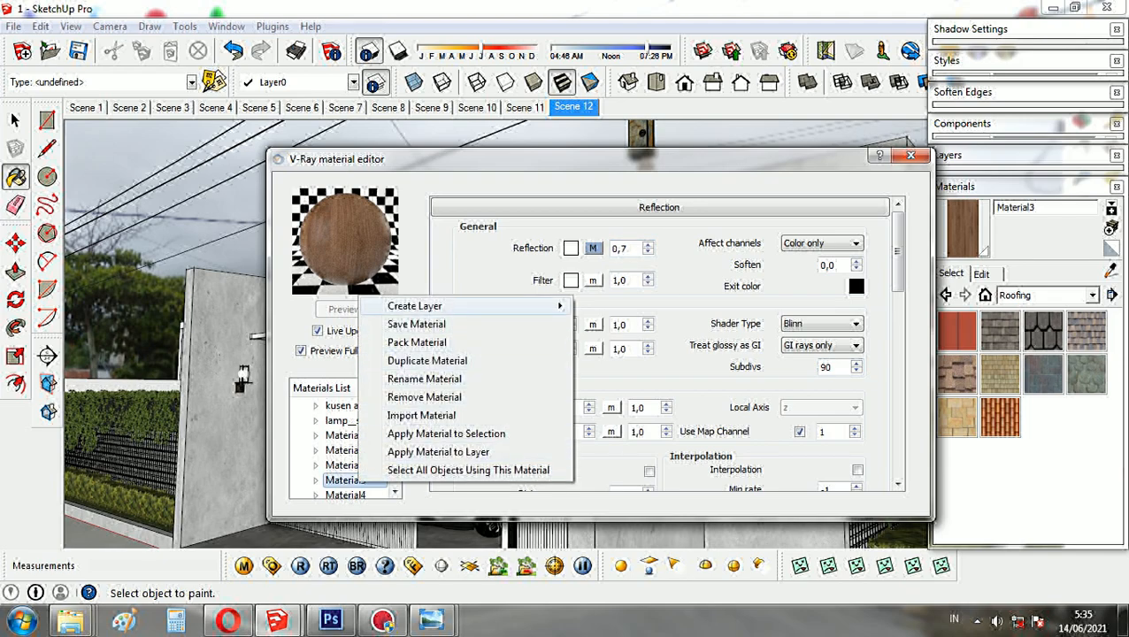
mouse_move(424, 306)
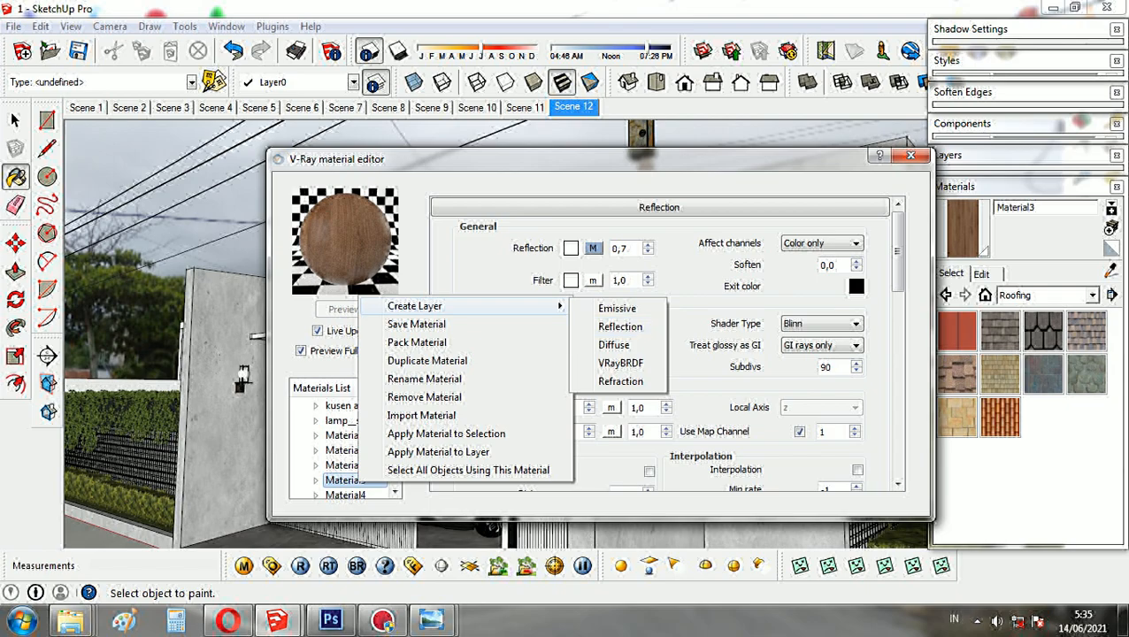
click(778, 170)
- Sample the brown wall and the concrete wall and examine their V-Ray material settings
drag(797, 162, 905, 423)
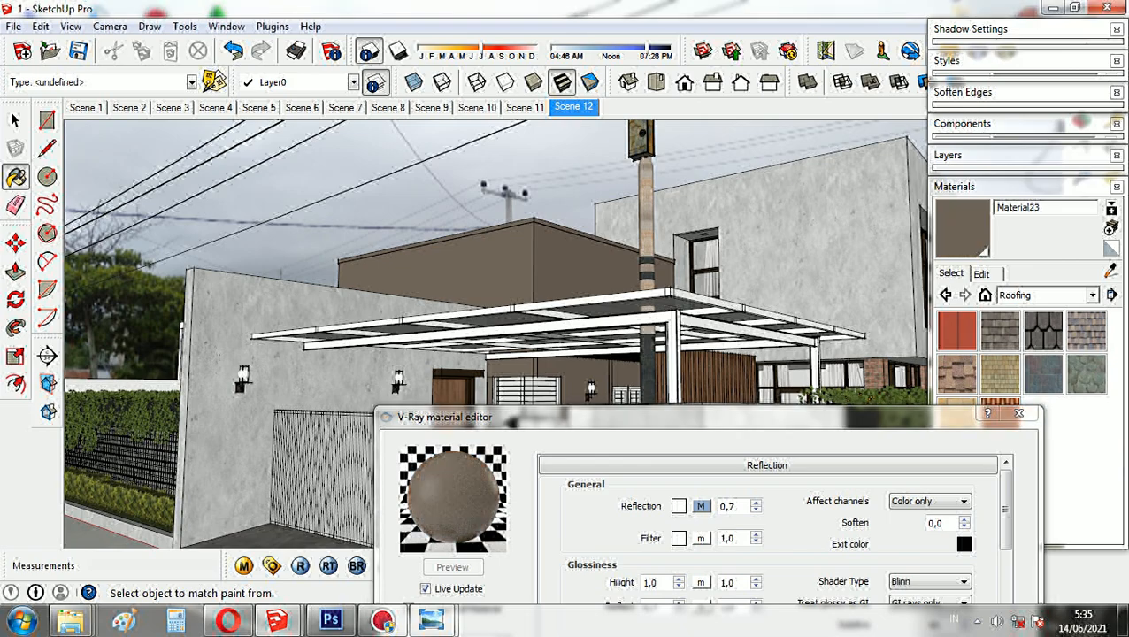
drag(687, 409, 687, 345)
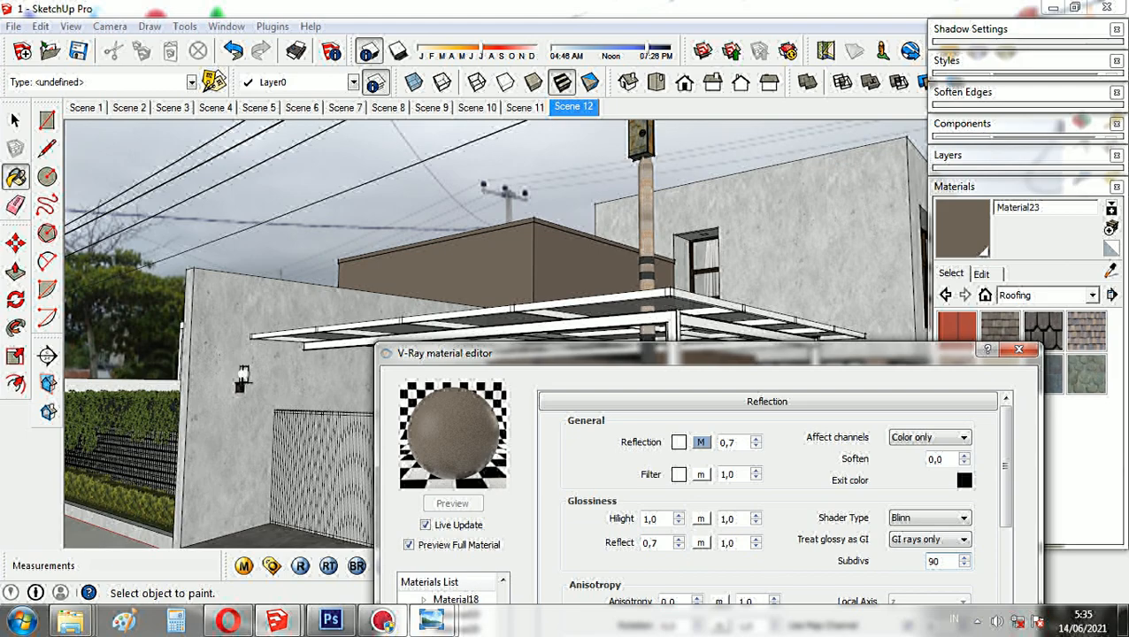
alt+click(239, 385)
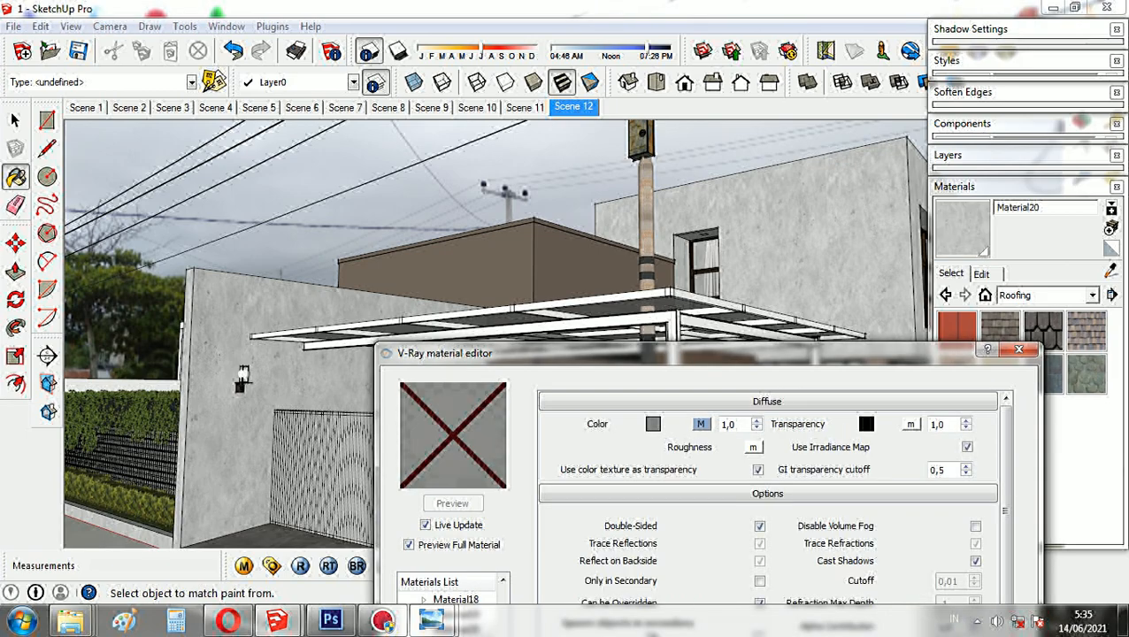
- Sample the dark upper-floor window frame and examine its V-Ray reflection and glossiness settings
middle_drag(548, 265, 301, 269)
middle_drag(668, 237, 612, 234)
scroll(612, 234, up, 8)
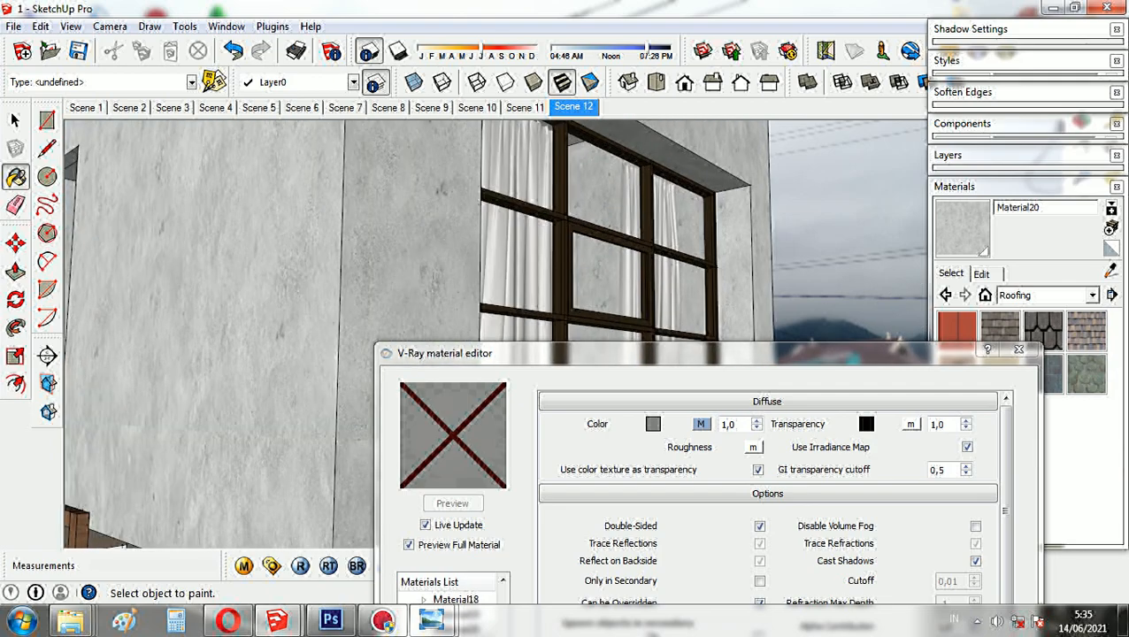
alt+click(612, 237)
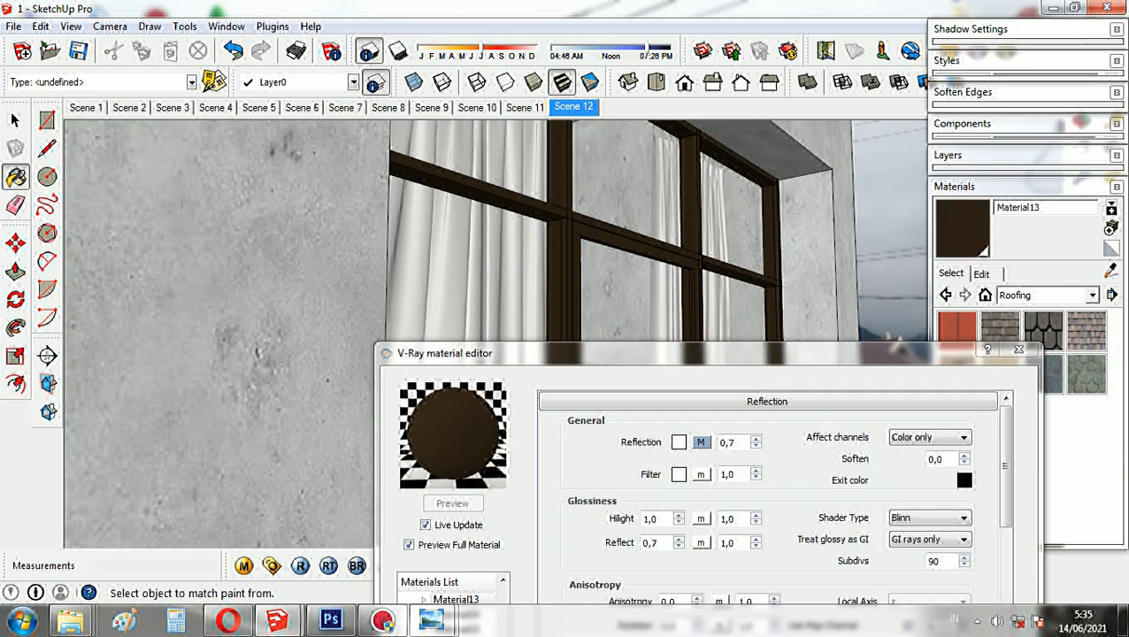
drag(589, 360, 607, 228)
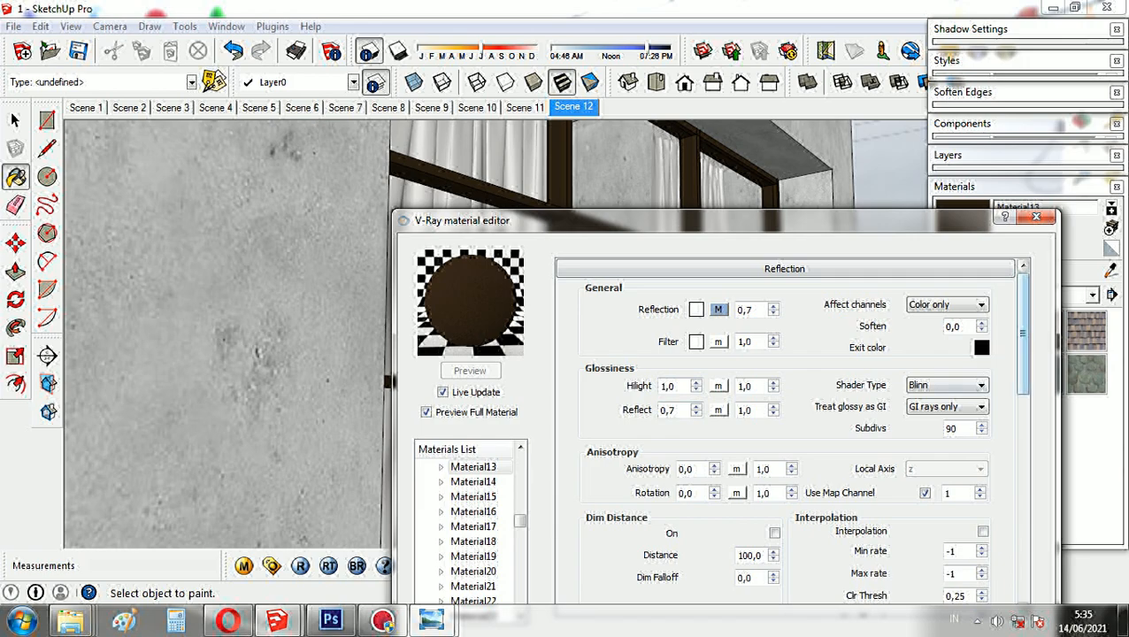
drag(520, 520, 520, 521)
drag(586, 230, 591, 434)
- Sample the window glass and examine its V-Ray reflection amount and the IOR of its Fresnel reflection map
click(1110, 271)
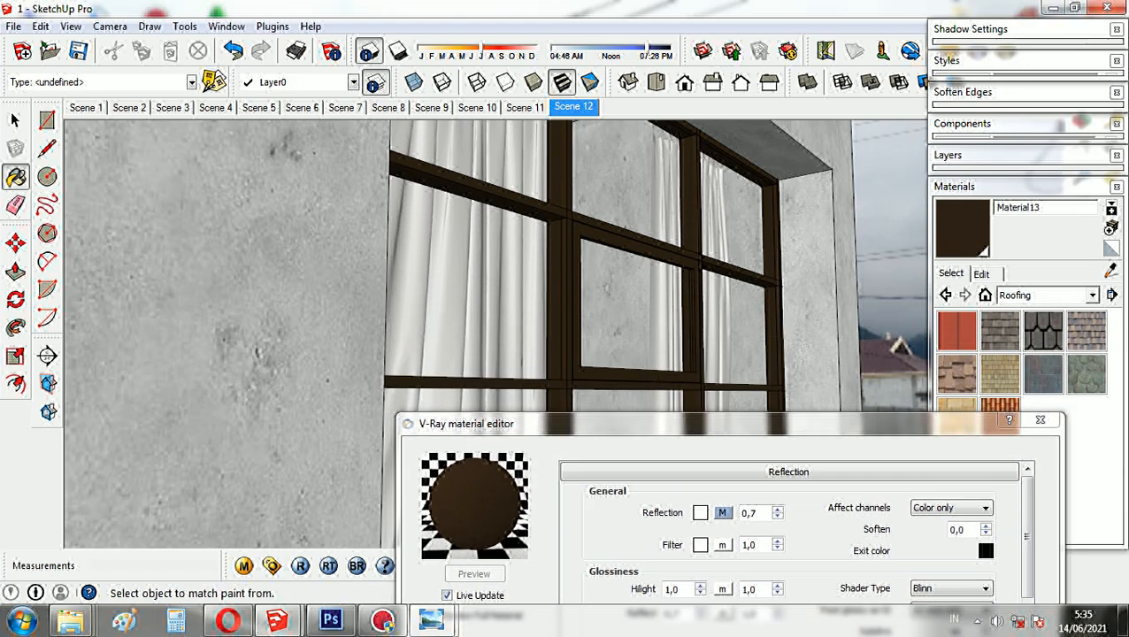
click(630, 309)
drag(657, 421, 590, 210)
drag(697, 304, 675, 304)
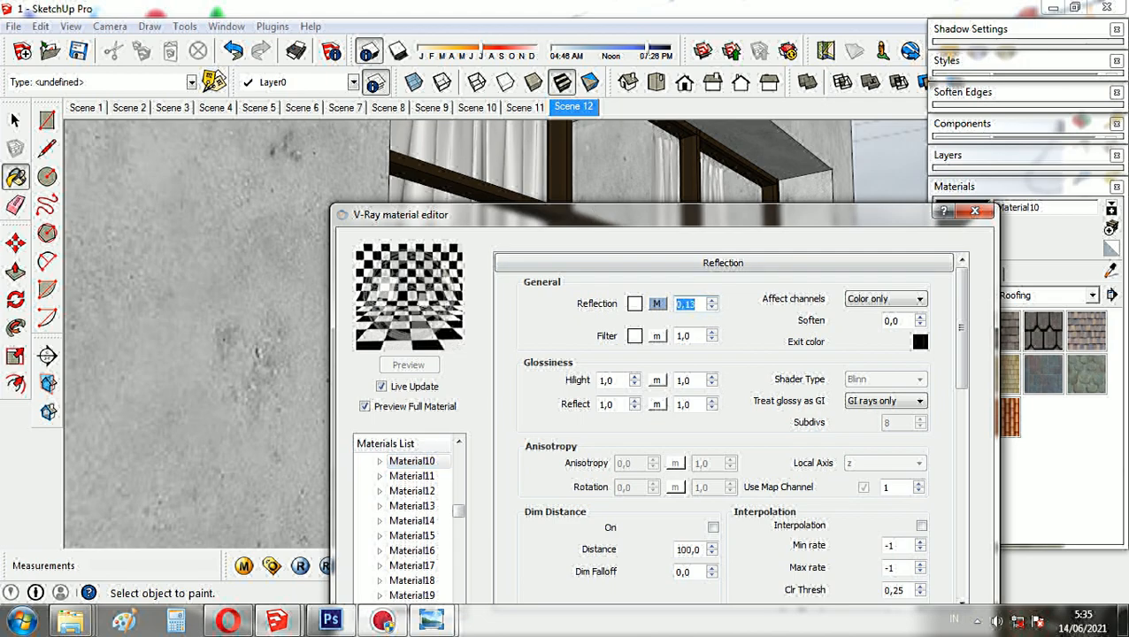
click(656, 303)
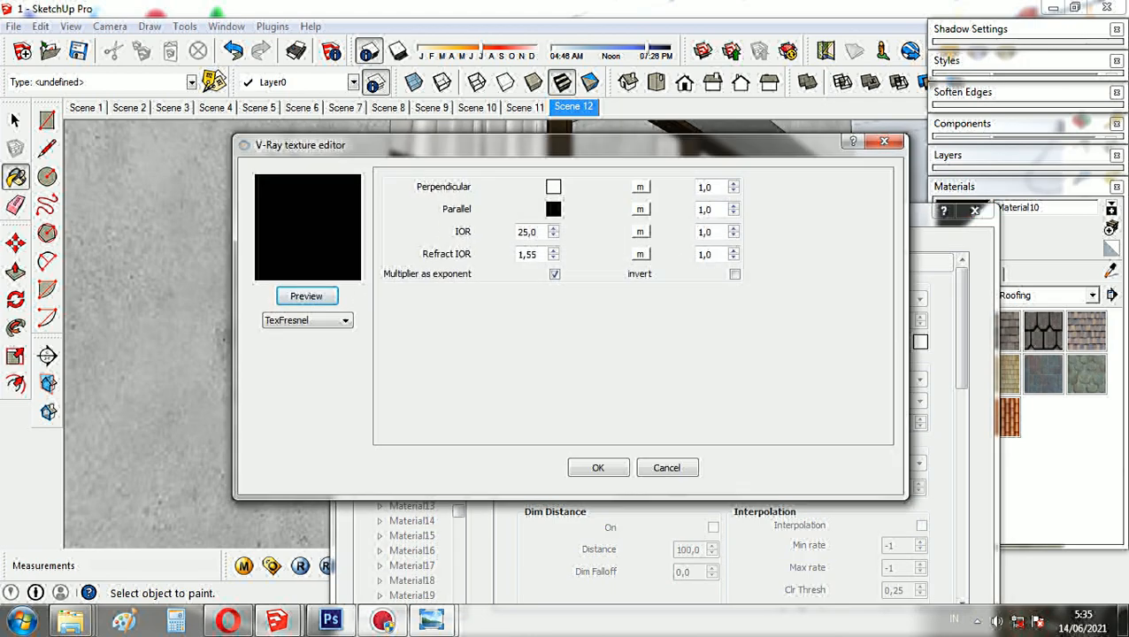
drag(539, 232, 516, 231)
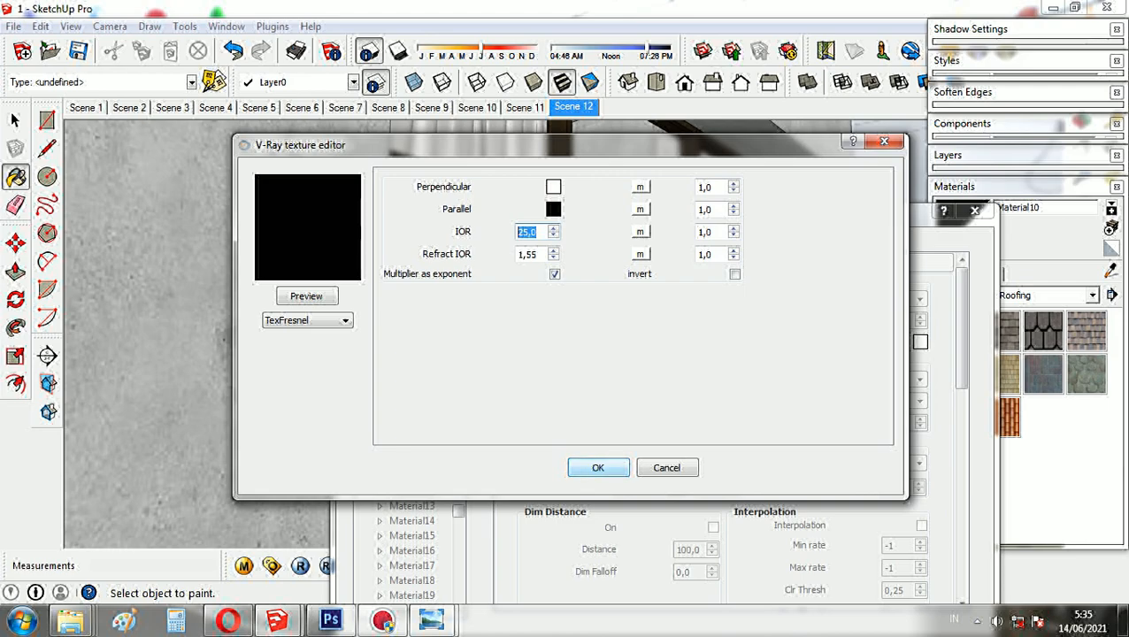
click(598, 467)
drag(896, 215, 726, 197)
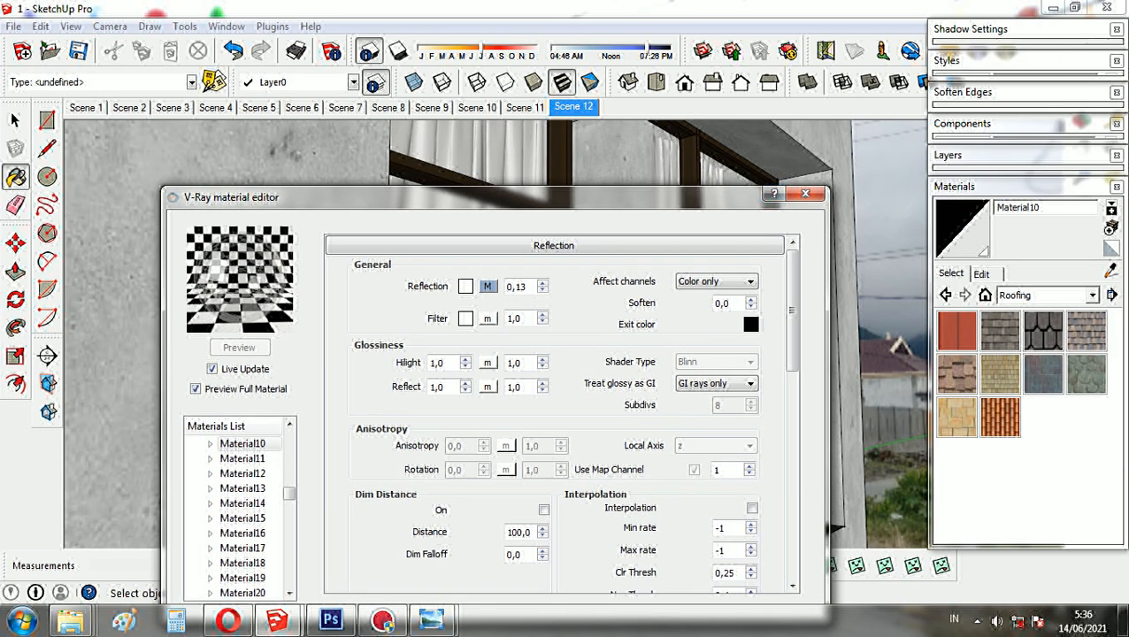
- Examine the glass material's color and opacity settings, and close the V-Ray material editor
click(981, 273)
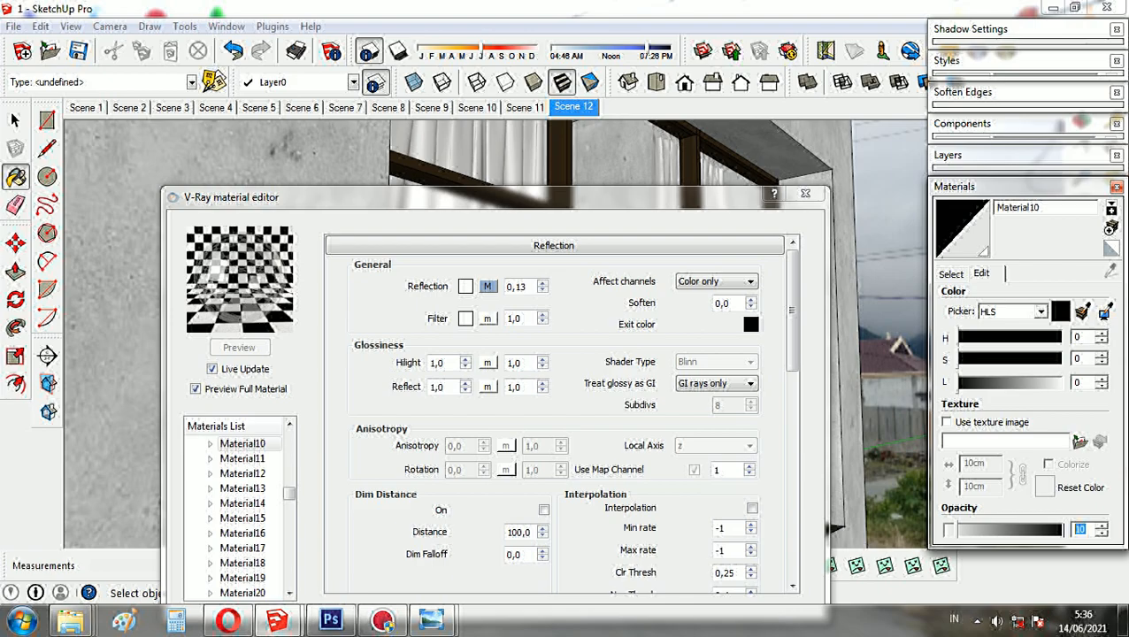
click(953, 187)
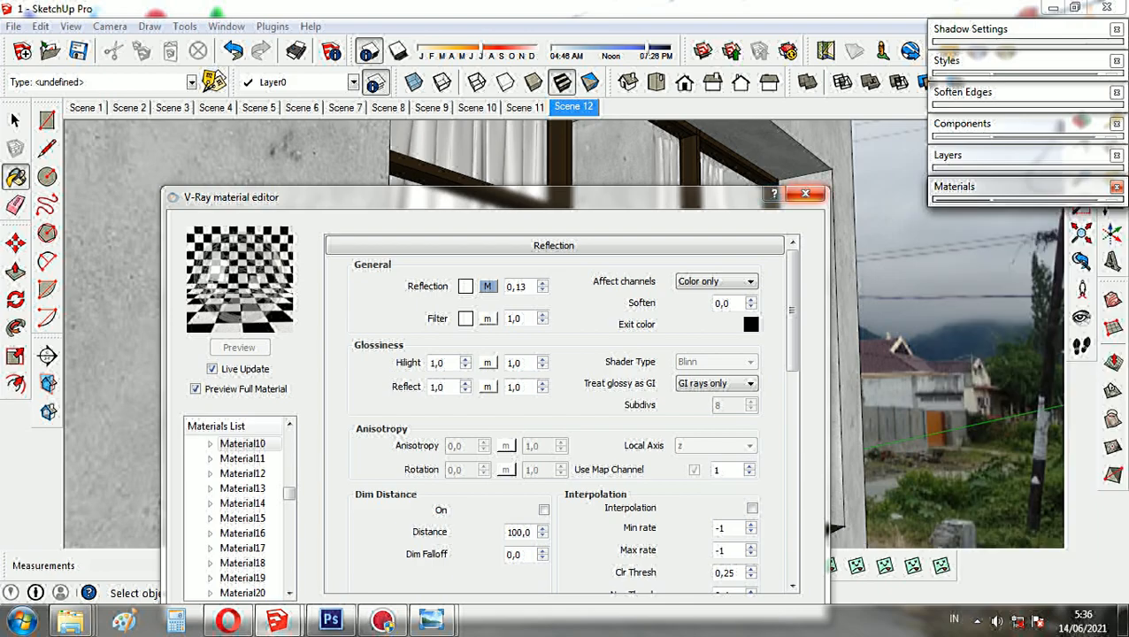
click(805, 194)
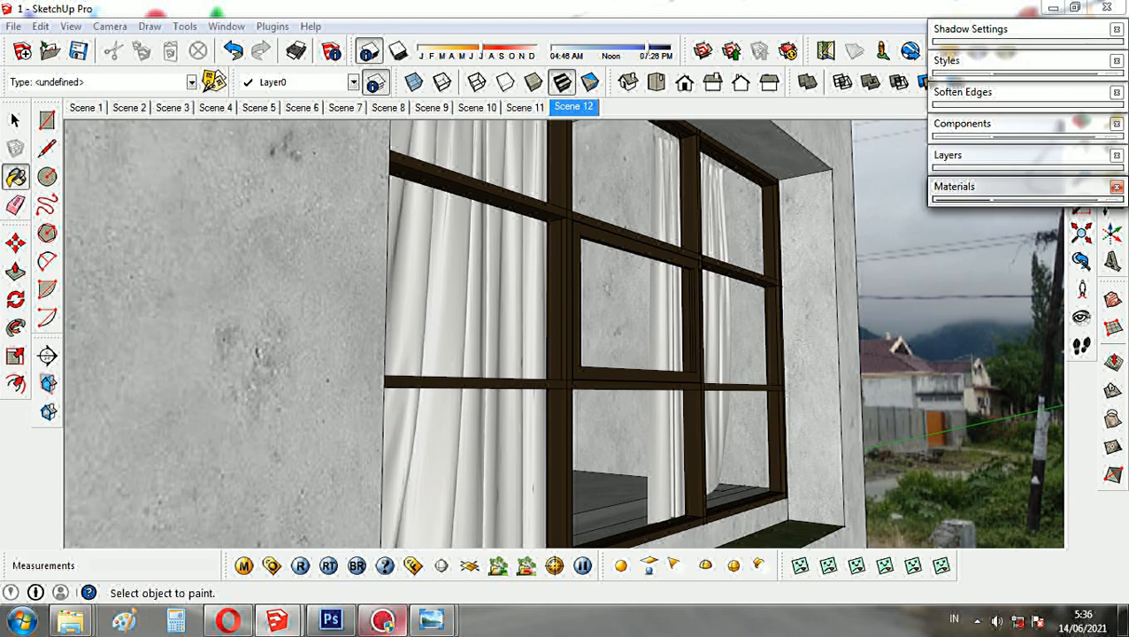
- Switch to Windows Photo Viewer and examine the upper-floor window glass and concrete walls in render 6a
click(431, 620)
click(524, 536)
scroll(893, 320, up, 5)
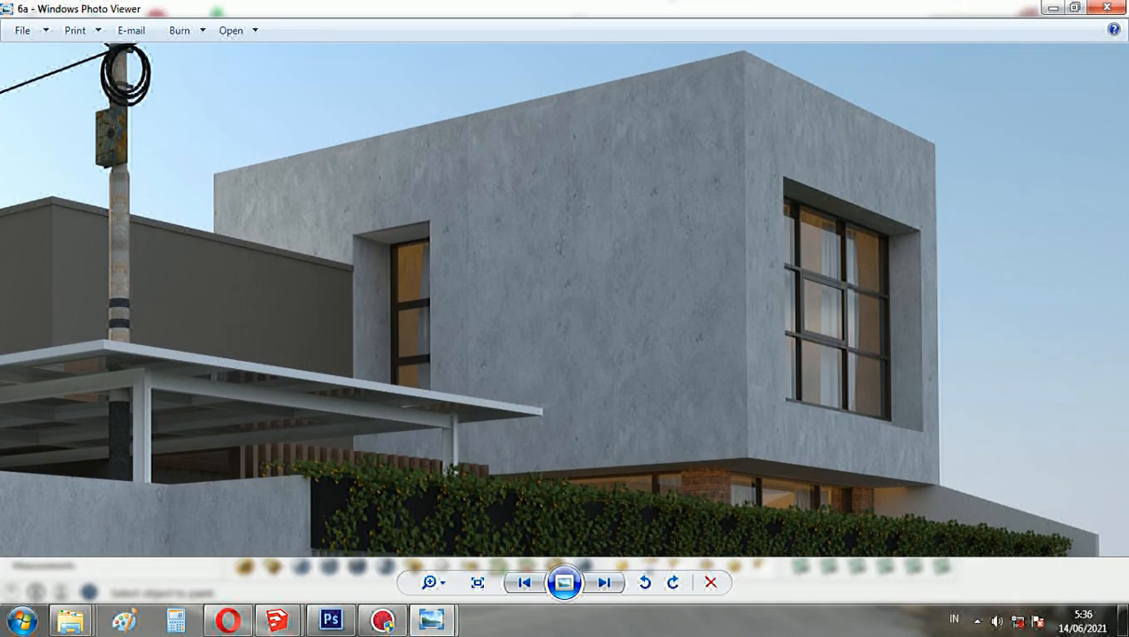
scroll(893, 303, up, 5)
drag(893, 303, 610, 266)
scroll(570, 256, down, 3)
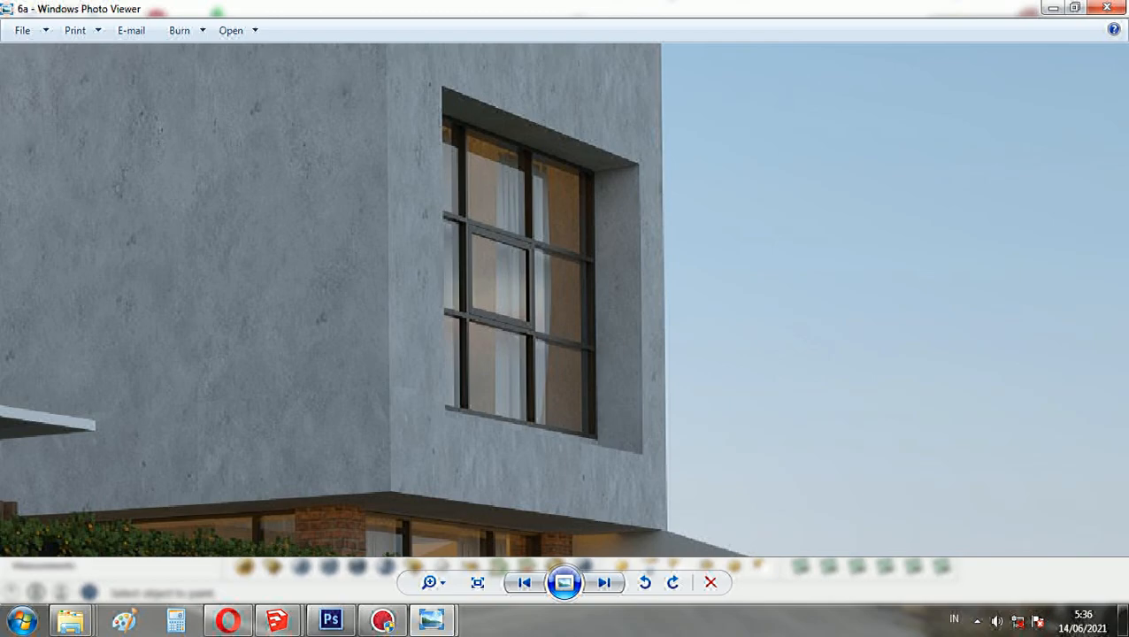
- Bring up render 9 and examine the house's lit windows, concrete walls and carport
scroll(564, 299, down, 5)
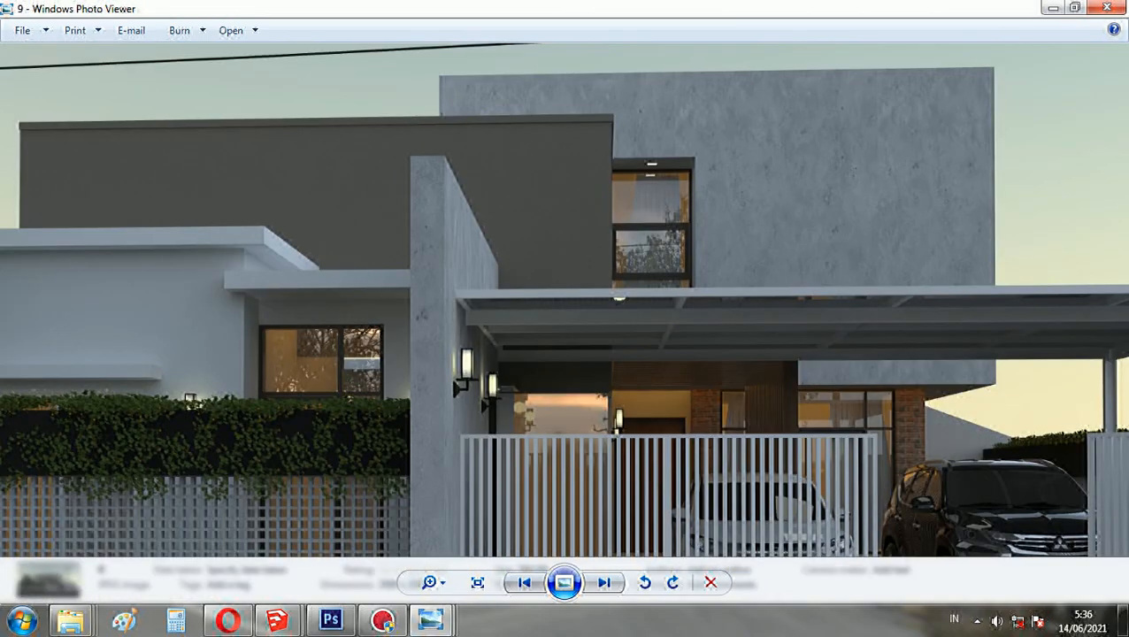
drag(670, 330, 597, 334)
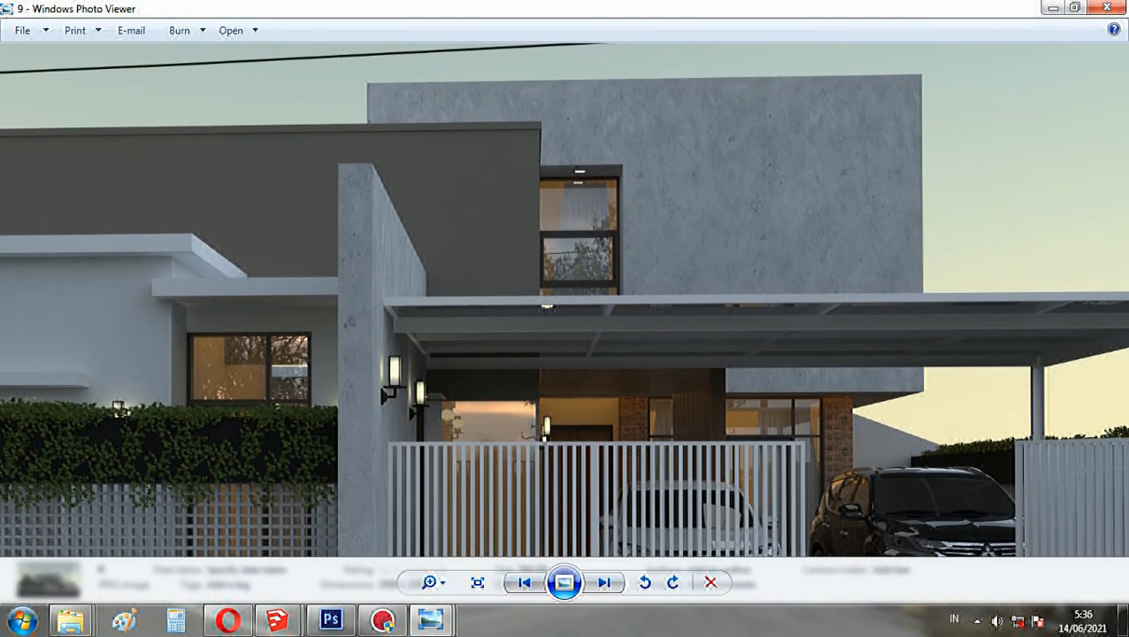
scroll(597, 334, down, 2)
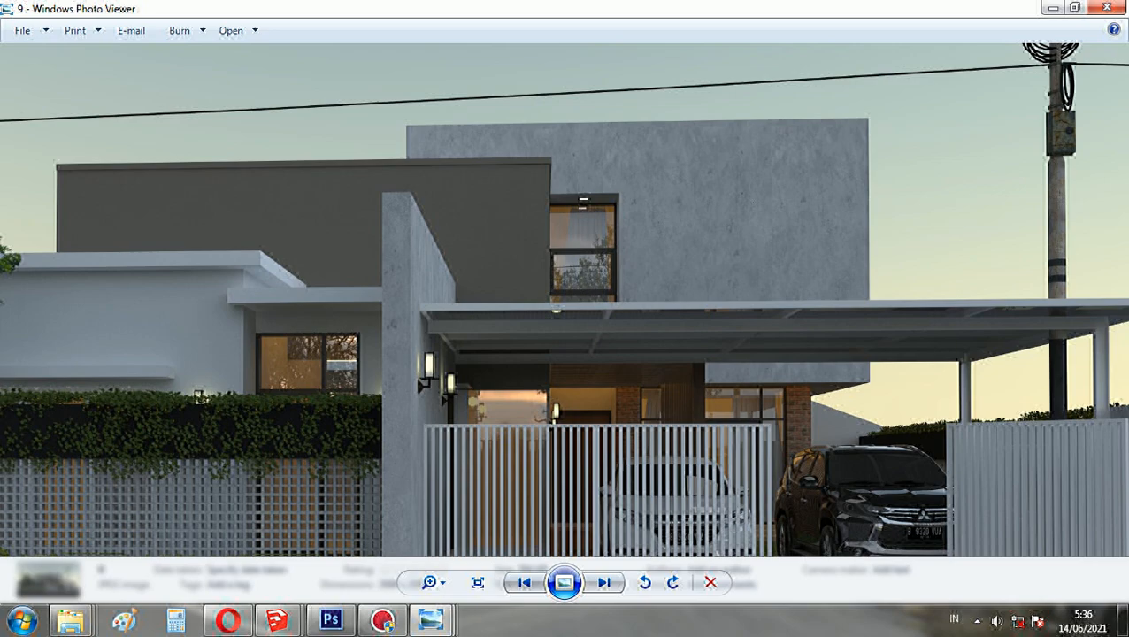
drag(566, 331, 564, 301)
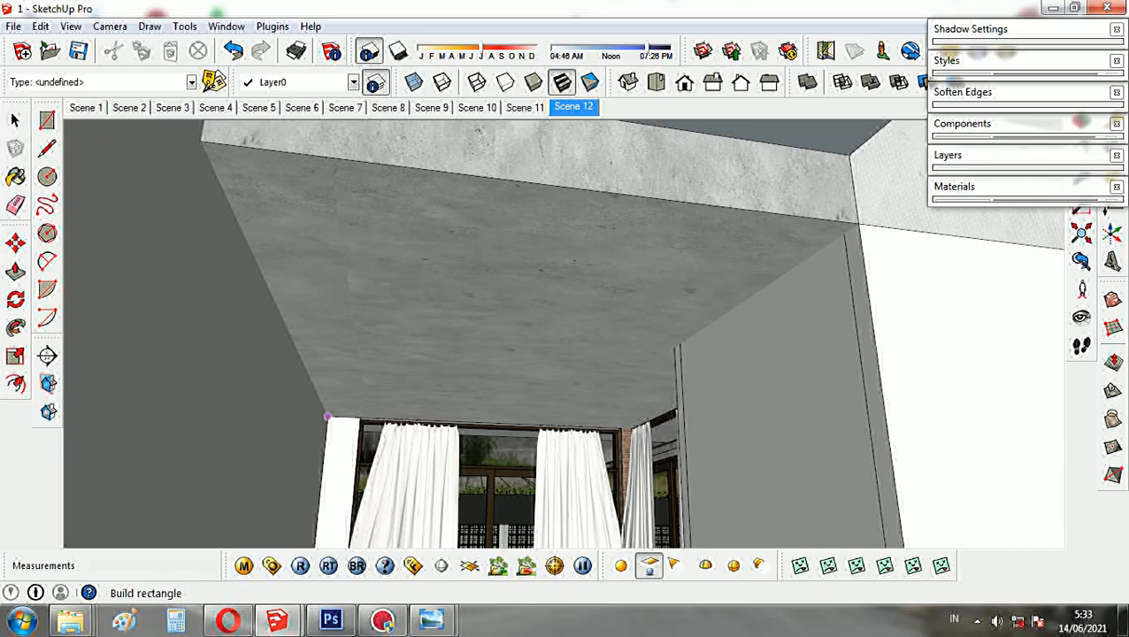
- Place a V-Ray rectangle light across the room's ceiling and move it down by 1 along the blue axis
click(326, 415)
key(space)
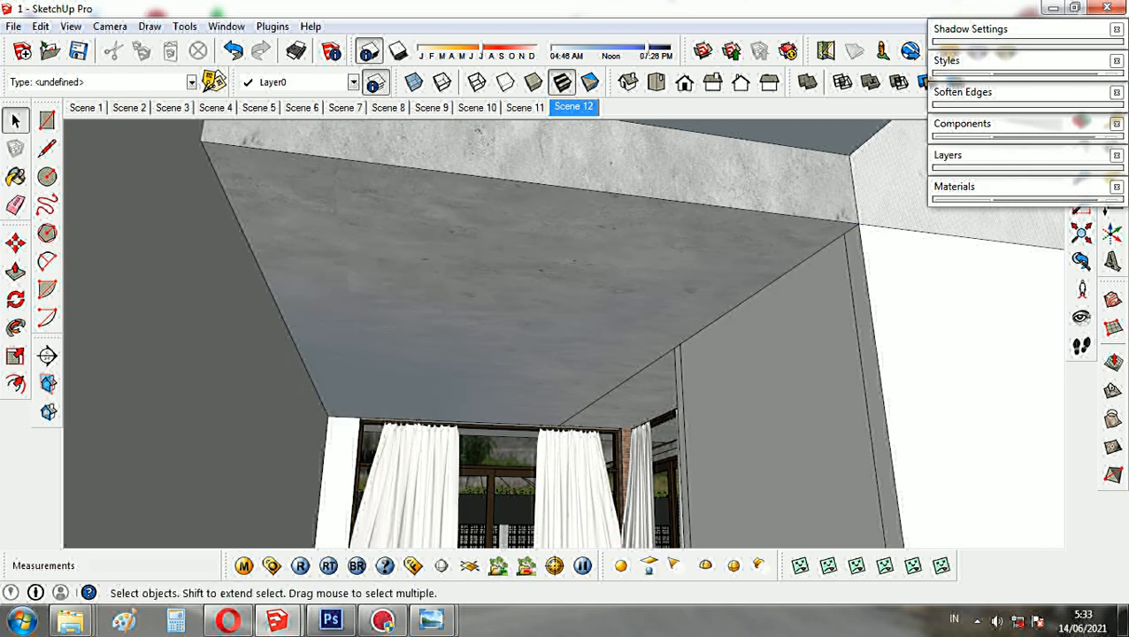
key(m)
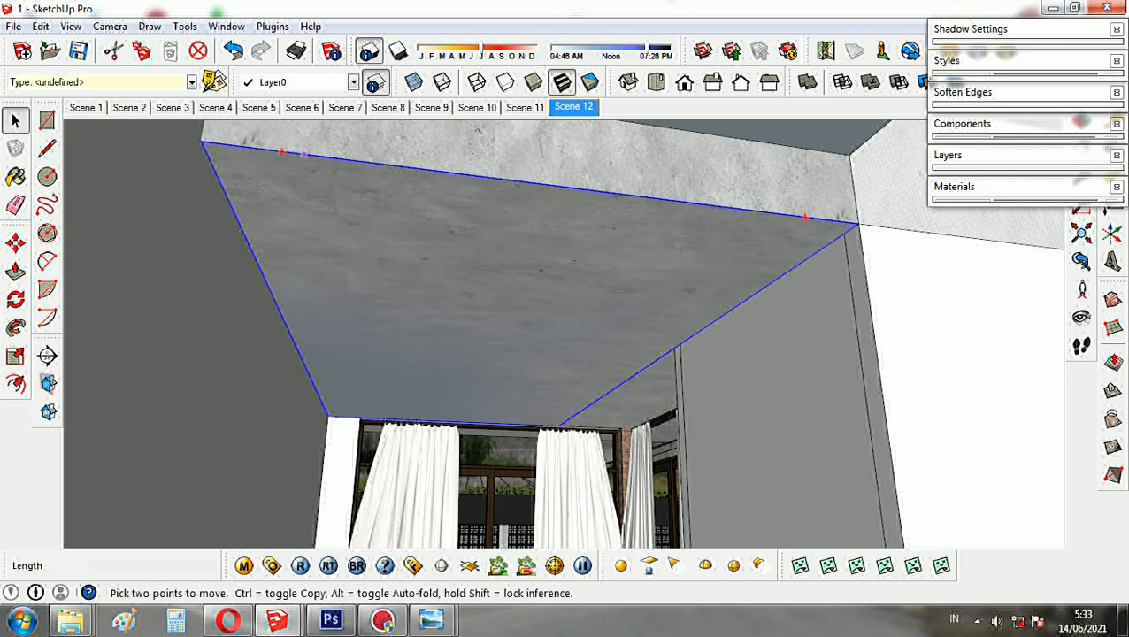
key(q)
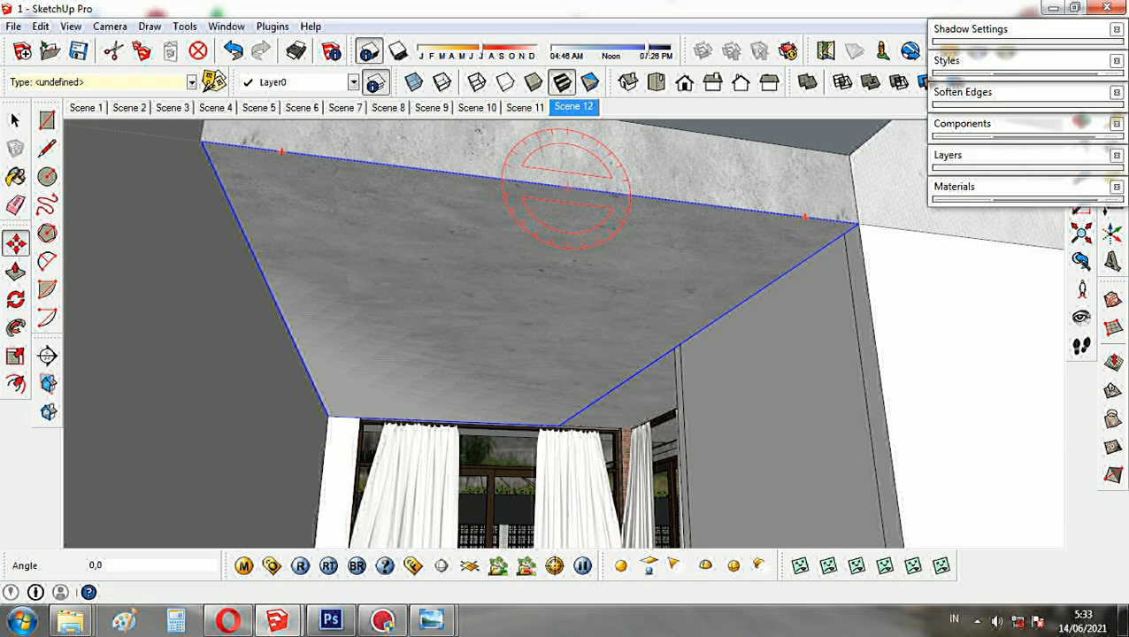
click(690, 317)
text(1)
key(Return)
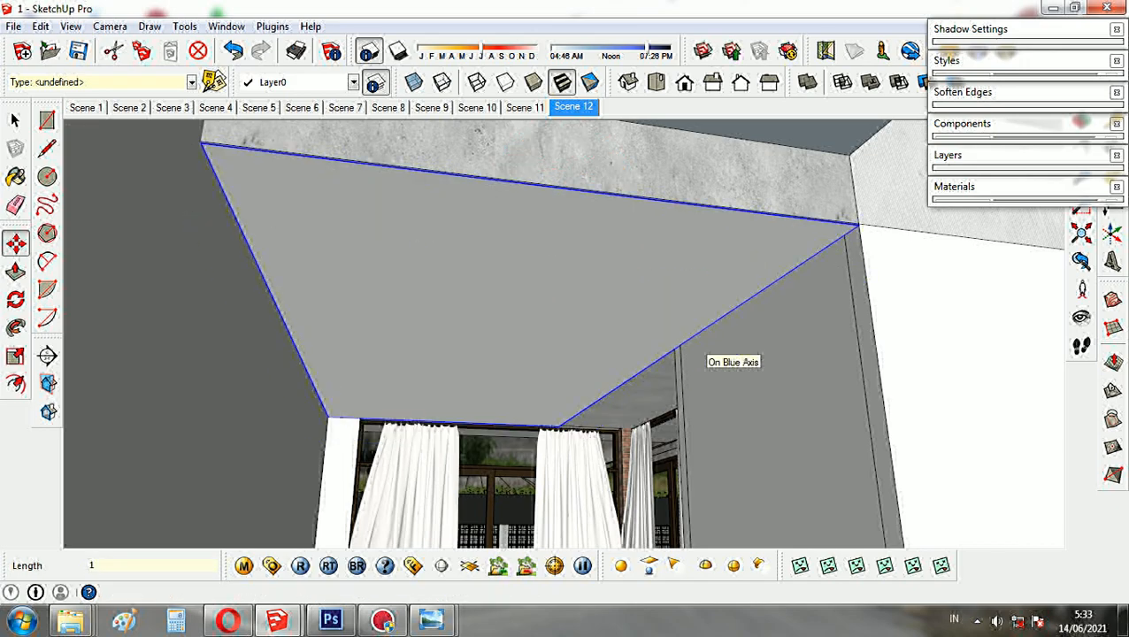
- Scale the rectangle light along the green axis by about 1.35 to cover the rest of the ceiling
key(s)
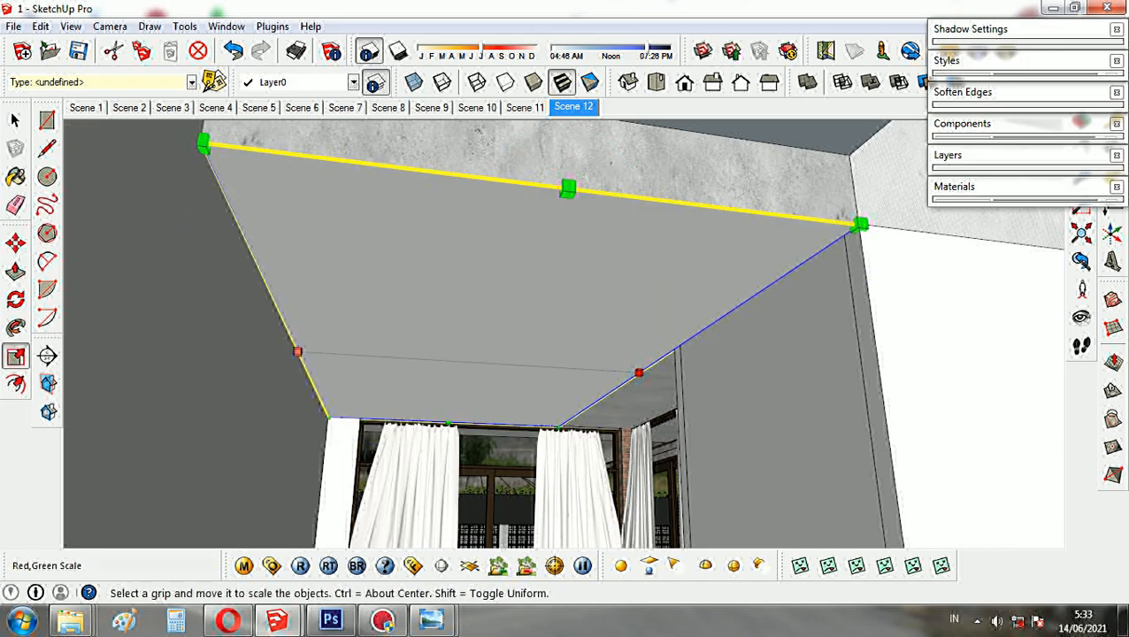
click(297, 351)
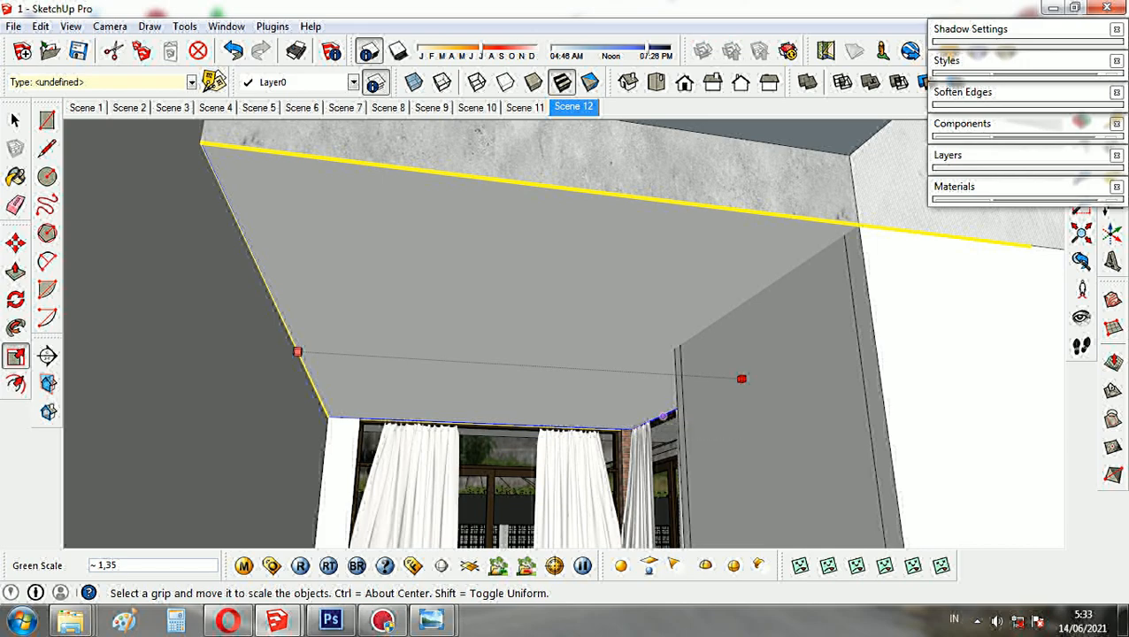
click(735, 378)
key(space)
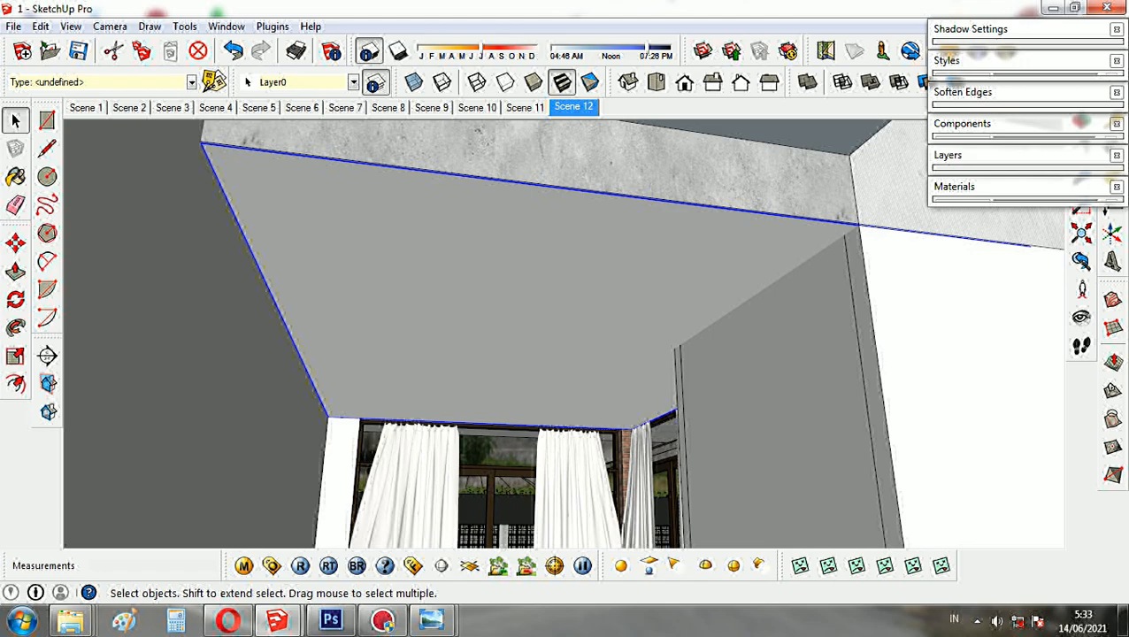
- Open the ceiling light's V-Ray light editor and set its color to the custom orange (255, 104, 17)
click(406, 236)
right_click(442, 155)
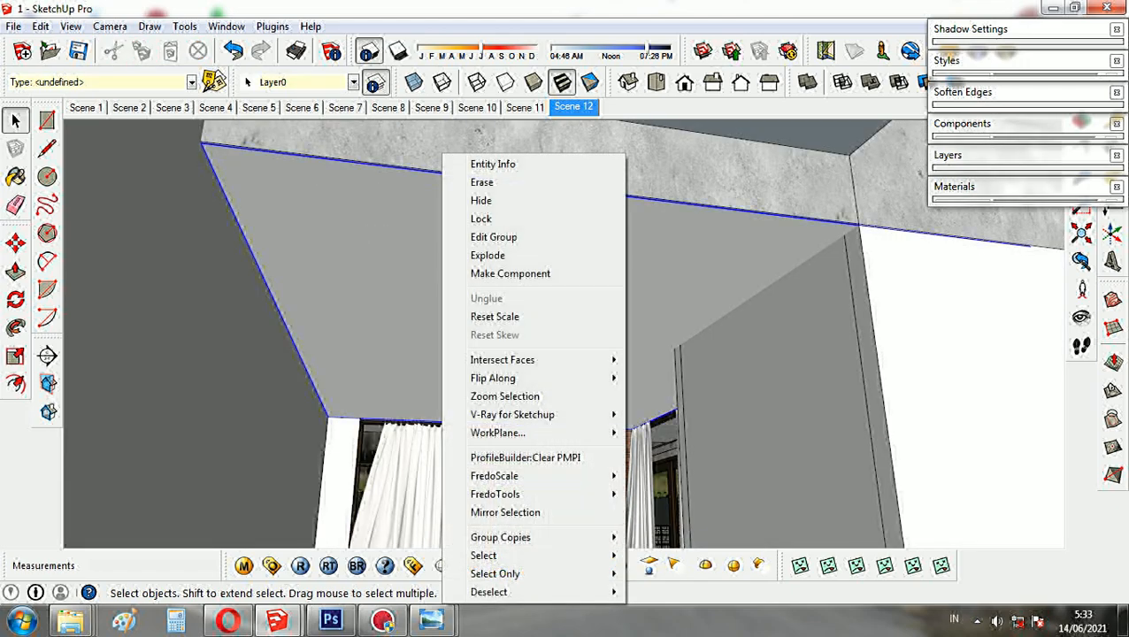
mouse_move(540, 414)
click(669, 414)
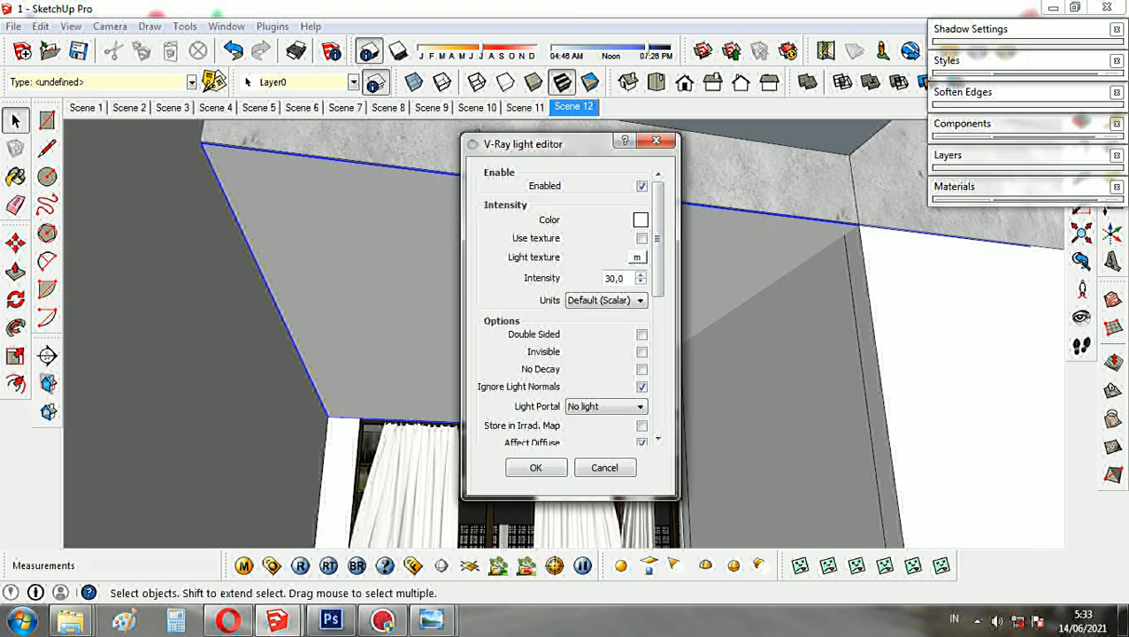
click(640, 220)
click(379, 381)
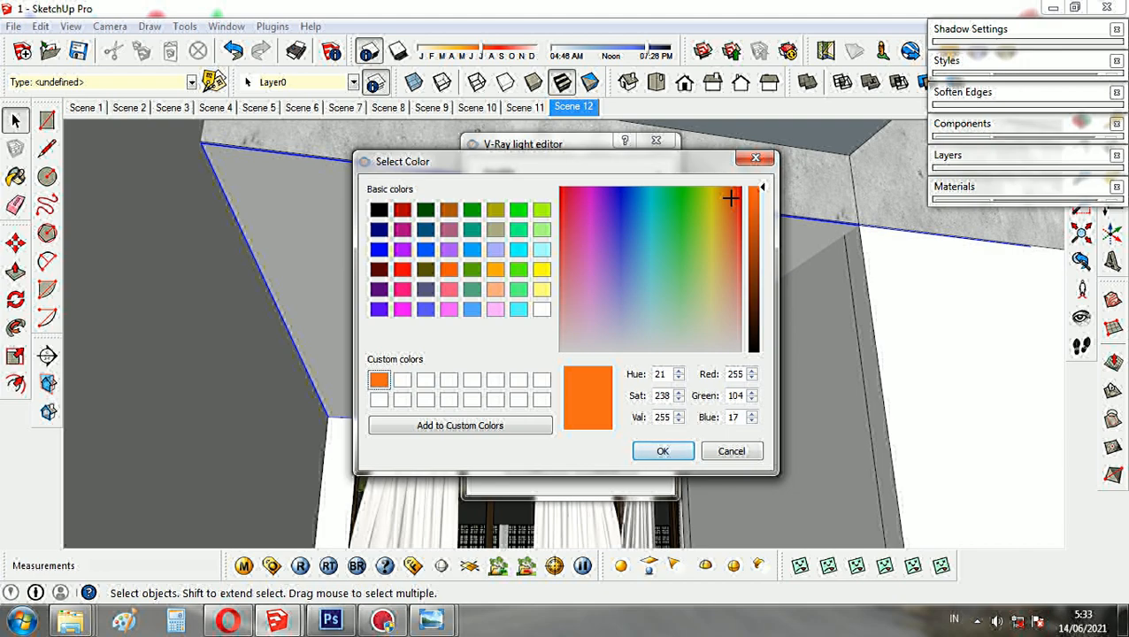
click(662, 451)
- Set the ceiling light's intensity to 8, make it invisible, set its sampling subdivs to 32 and apply the settings
drag(625, 279, 603, 279)
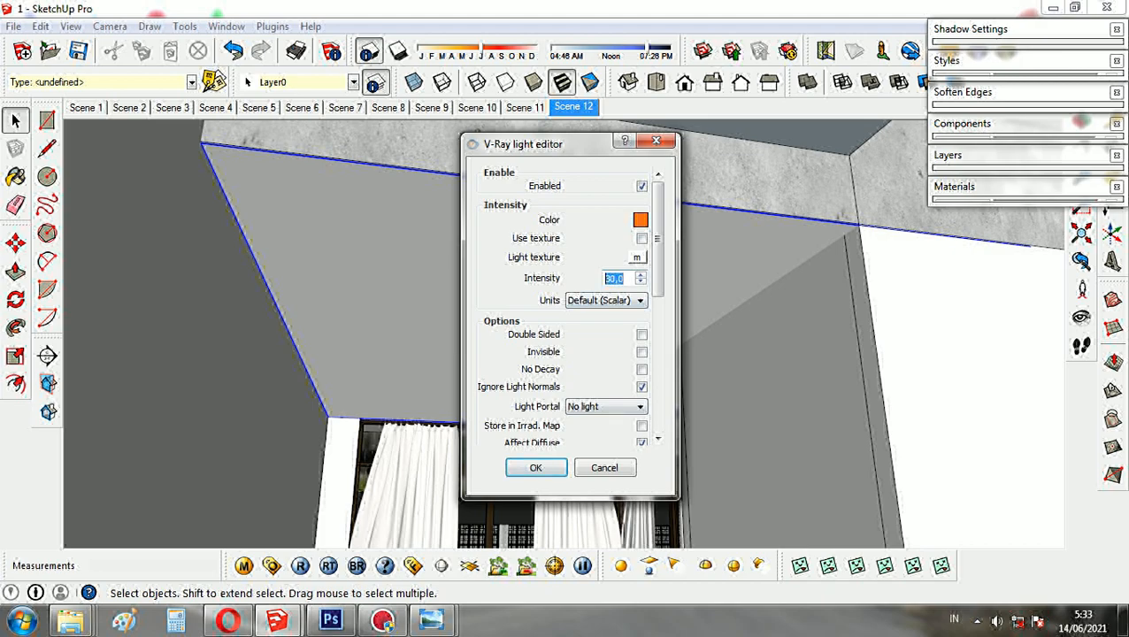
text(8)
scroll(656, 247, down, 1)
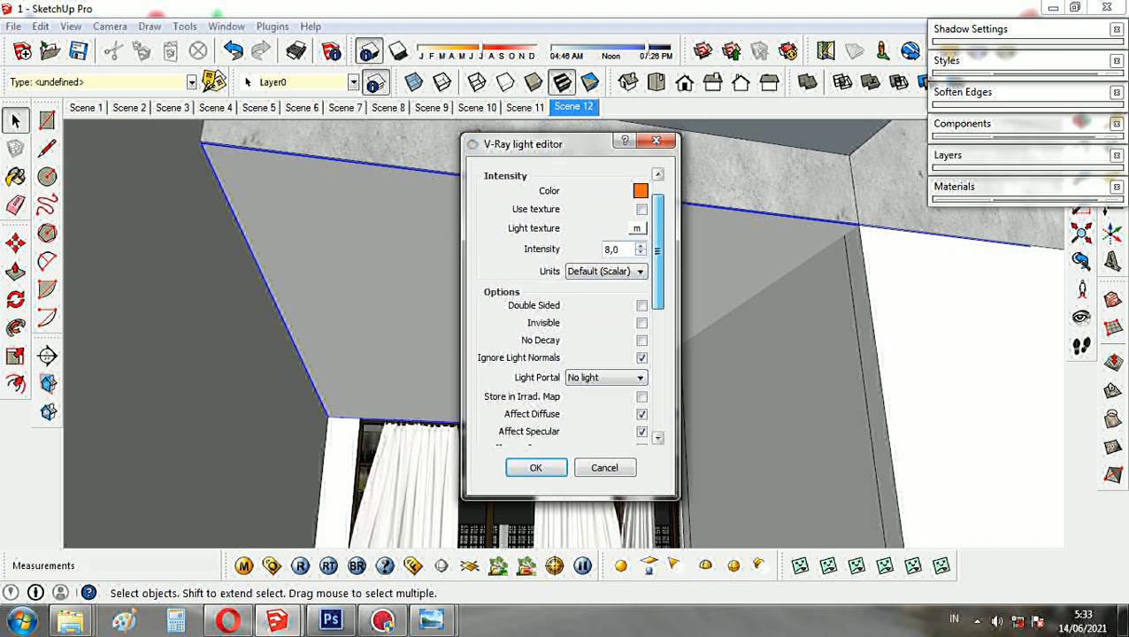
click(641, 322)
scroll(657, 252, down, 4)
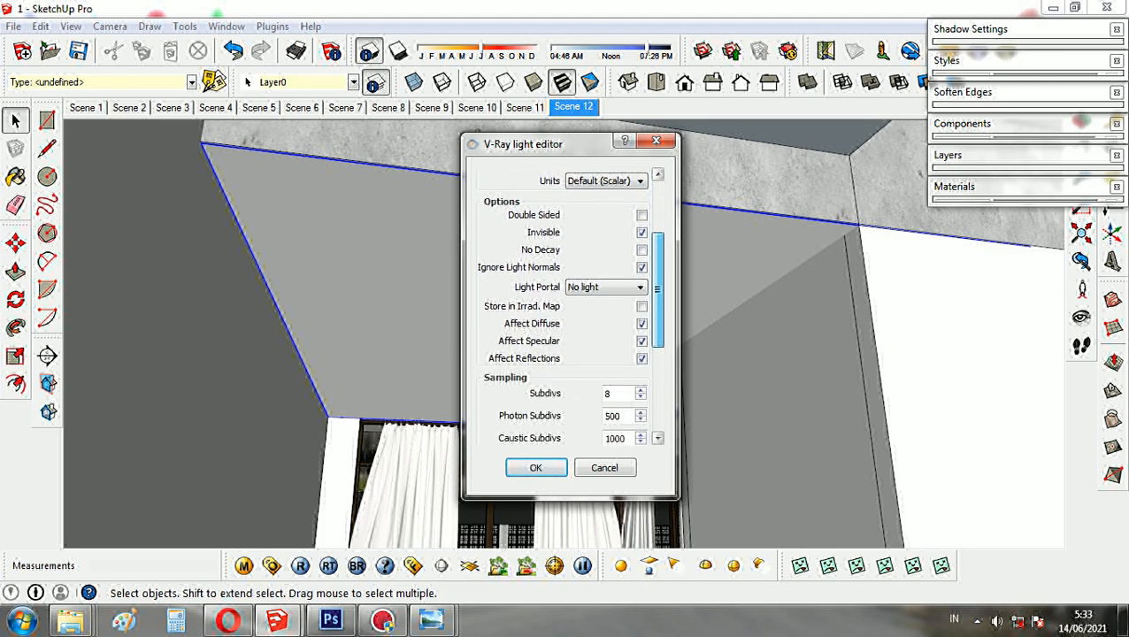
drag(621, 363, 604, 362)
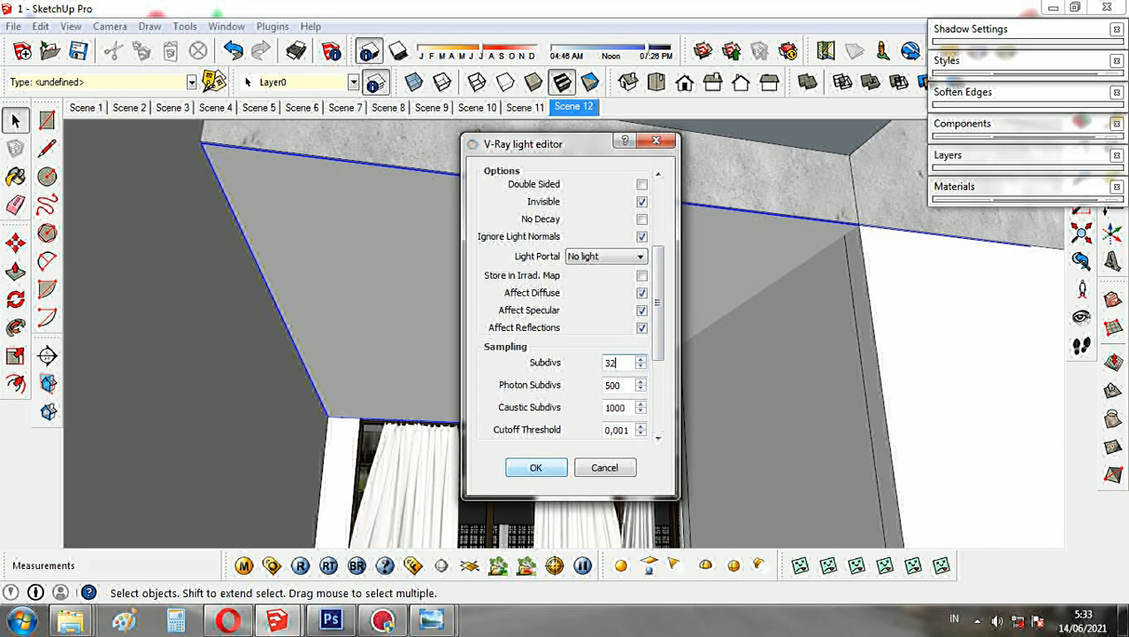
click(535, 467)
- Save the finished RGB render as JPEG file 20 in the vray folder
click(1052, 8)
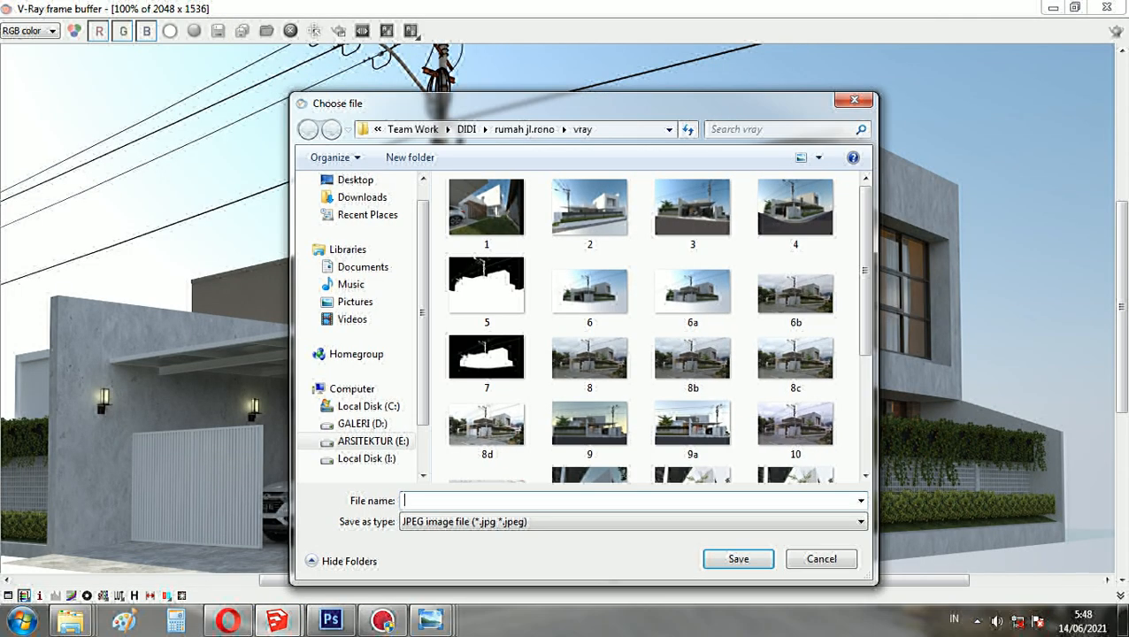
text(2)
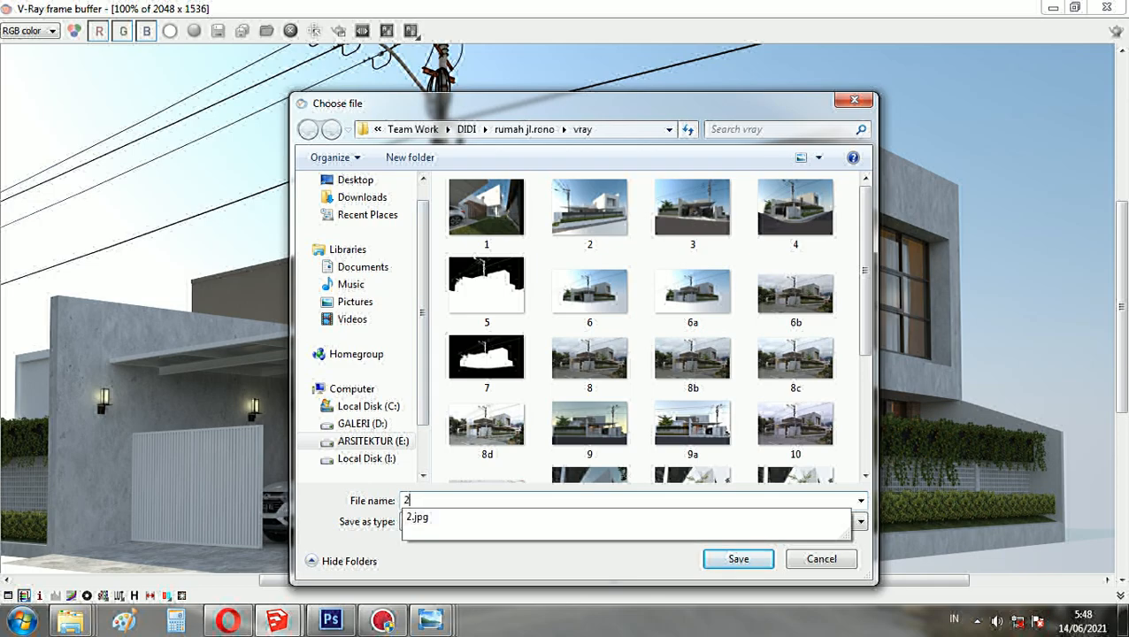
key(Return)
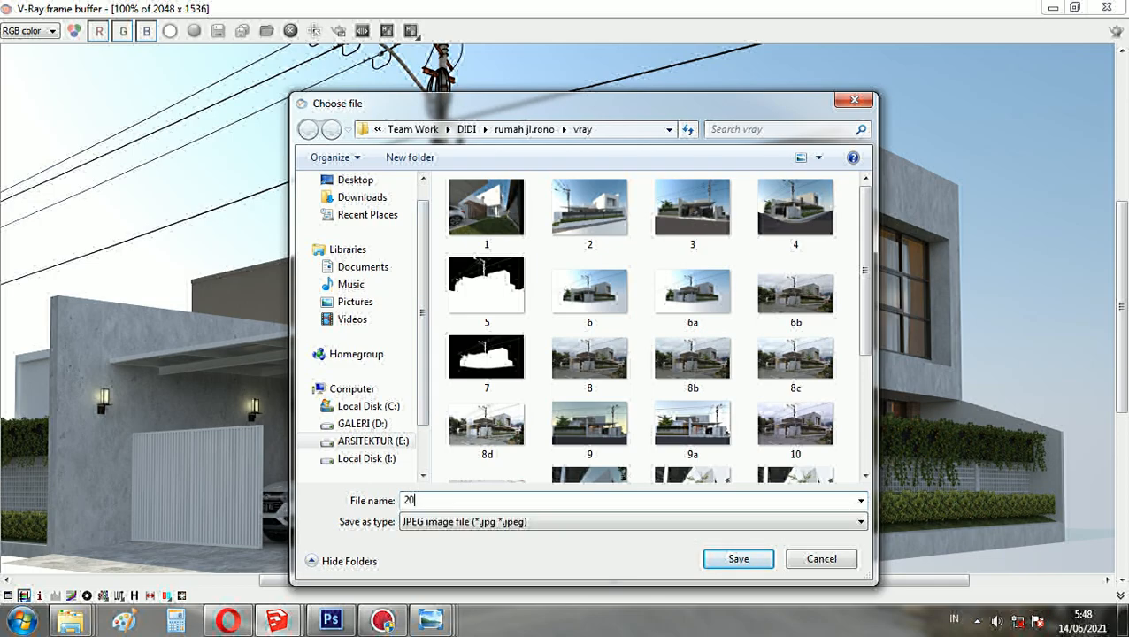
key(Return)
- Switch the V-Ray frame buffer to the alpha channel and save it as JPEG file 21 in the vray folder
click(170, 31)
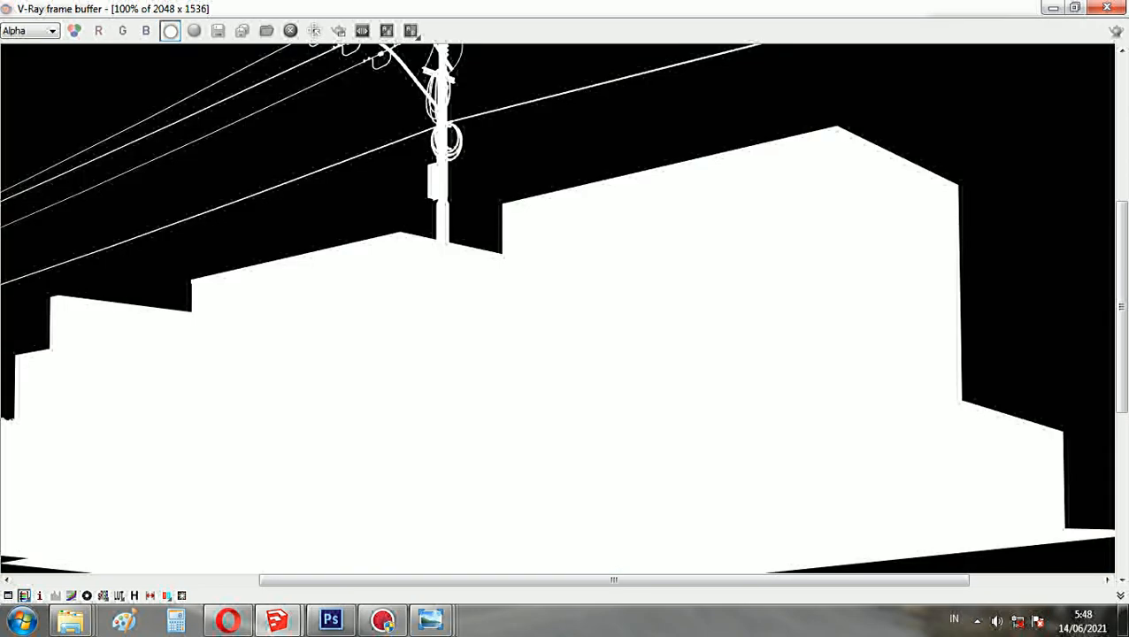
scroll(558, 266, down, 1)
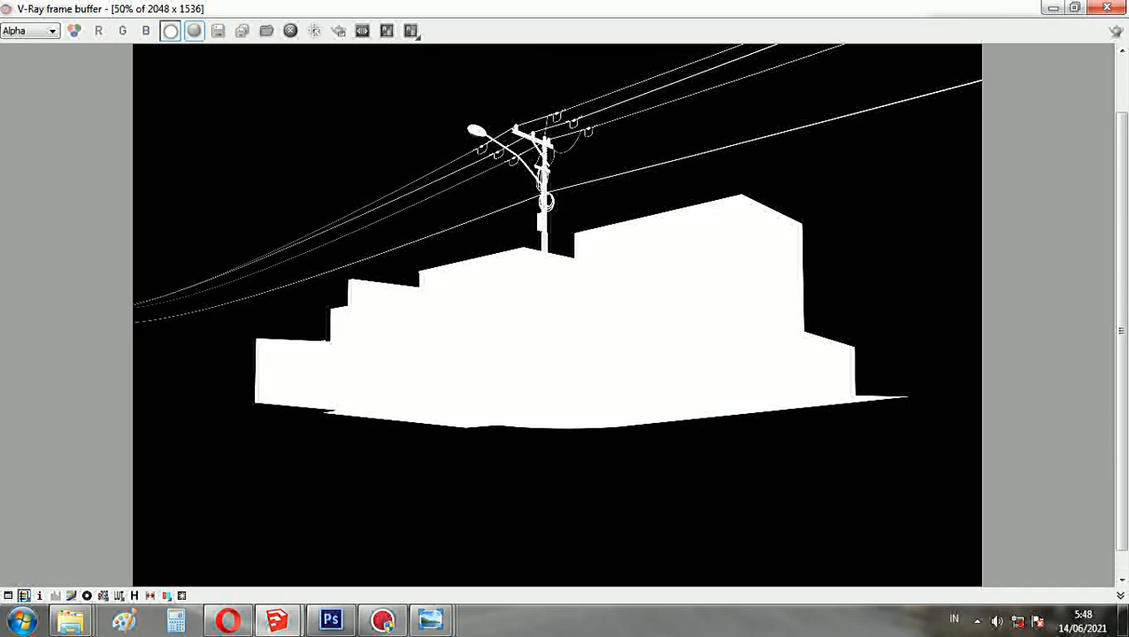
click(217, 31)
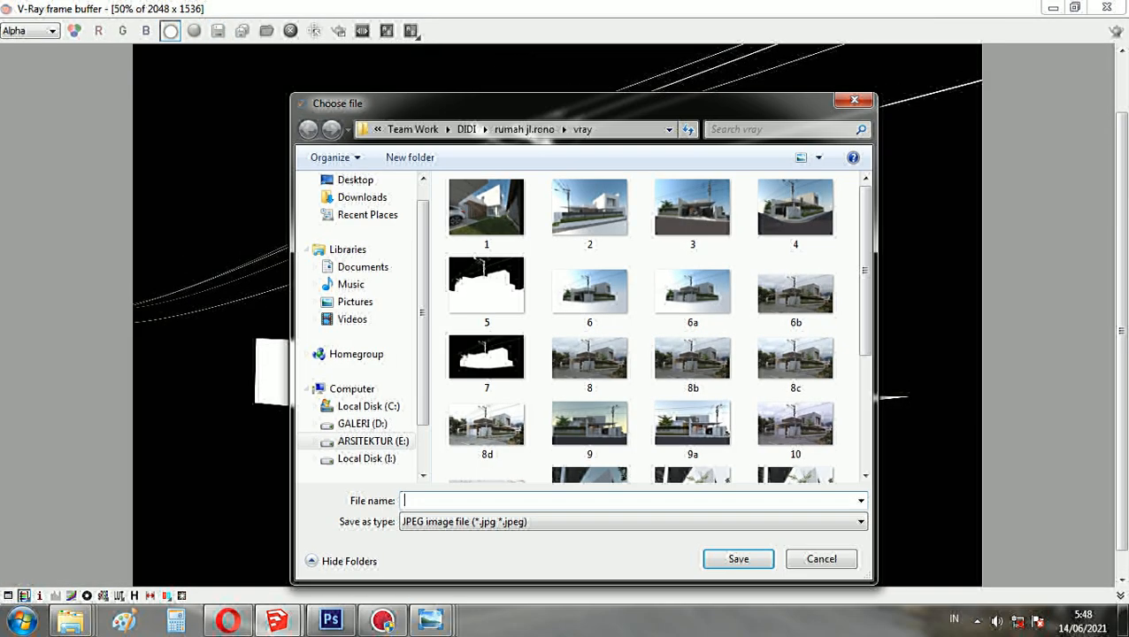
text(21)
key(Return)
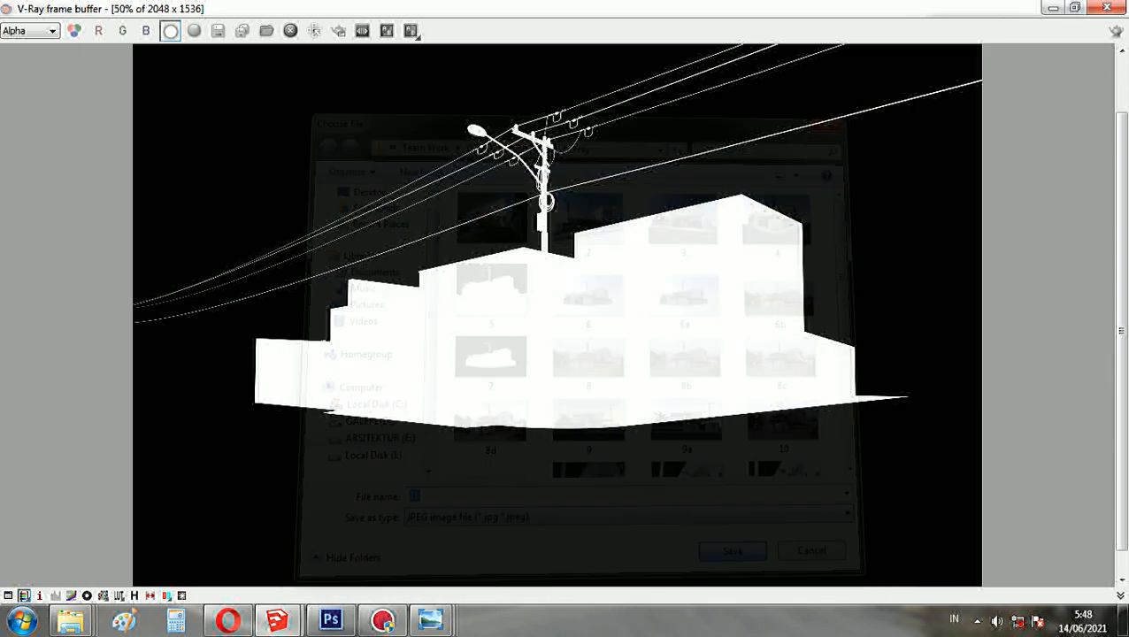